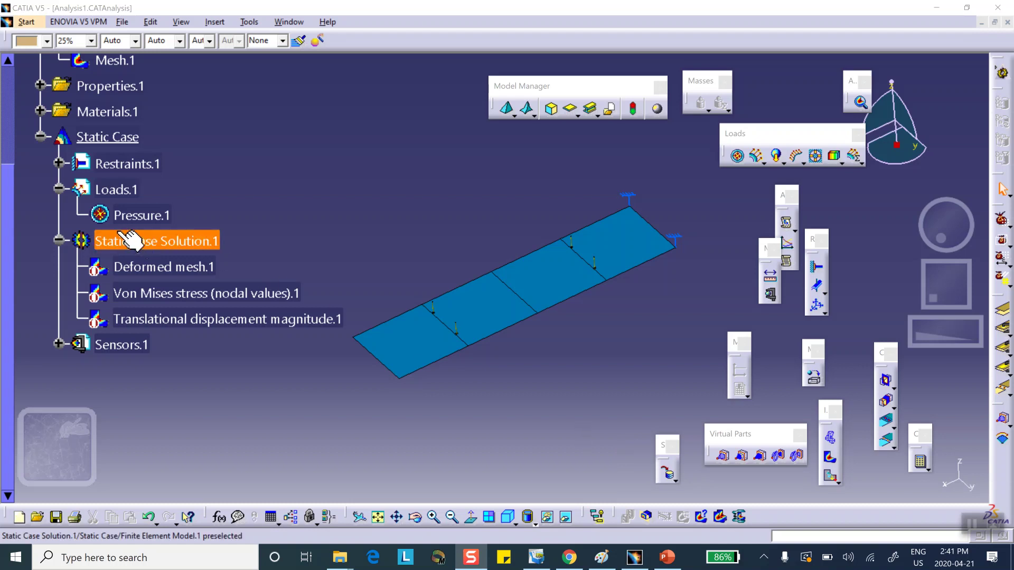
# Edit the Pressure.1 load and import the Triangular worksheet from the April_20_2020 folder as its data mapping file
pyautogui.doubleClick(154, 214)
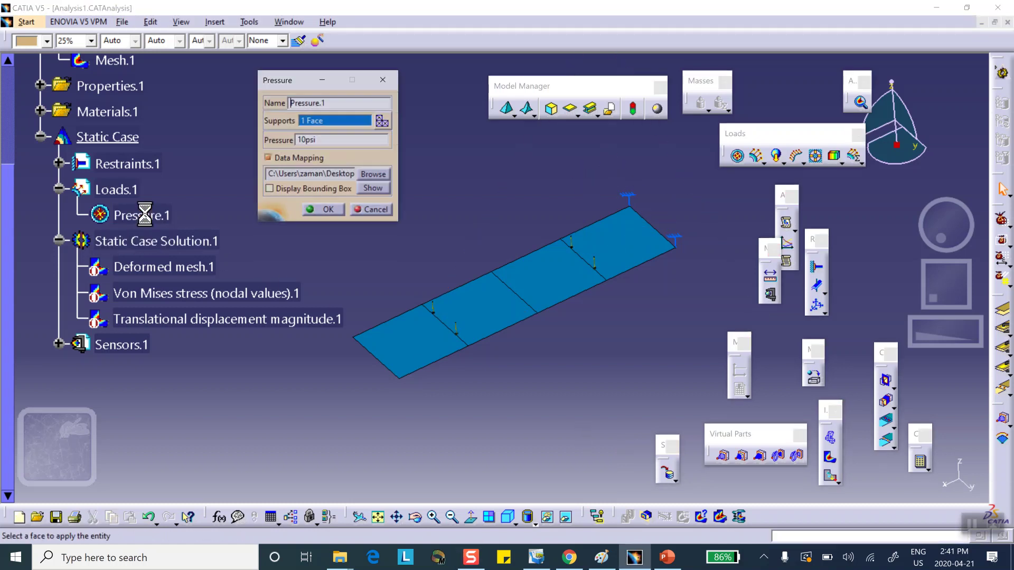
pyautogui.click(372, 175)
pyautogui.click(261, 67)
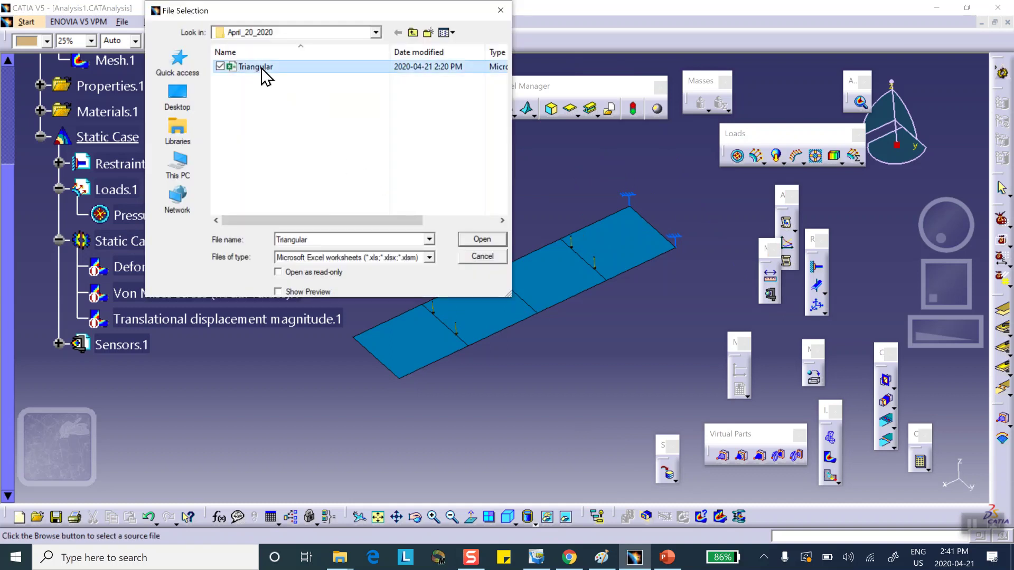
pyautogui.click(480, 241)
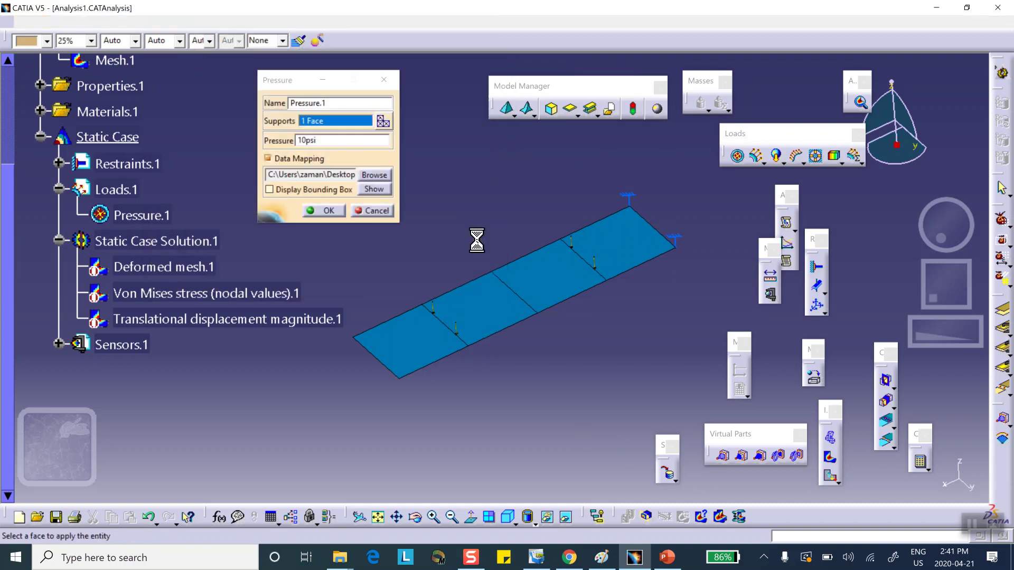
# Display the pressure's bounding box, view the imported mapping table, and accept the Pressure.1 definition
pyautogui.click(270, 190)
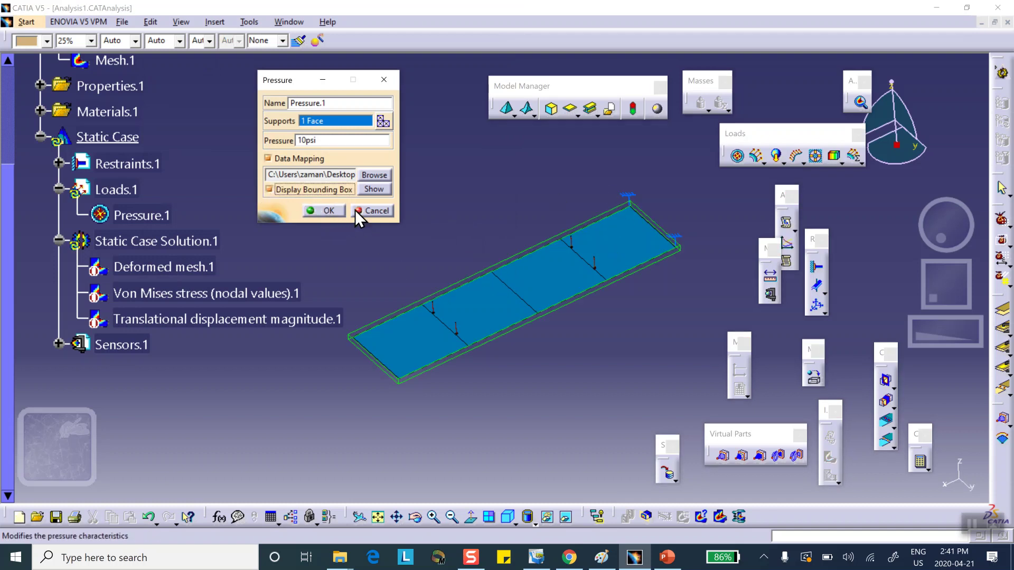
pyautogui.click(371, 189)
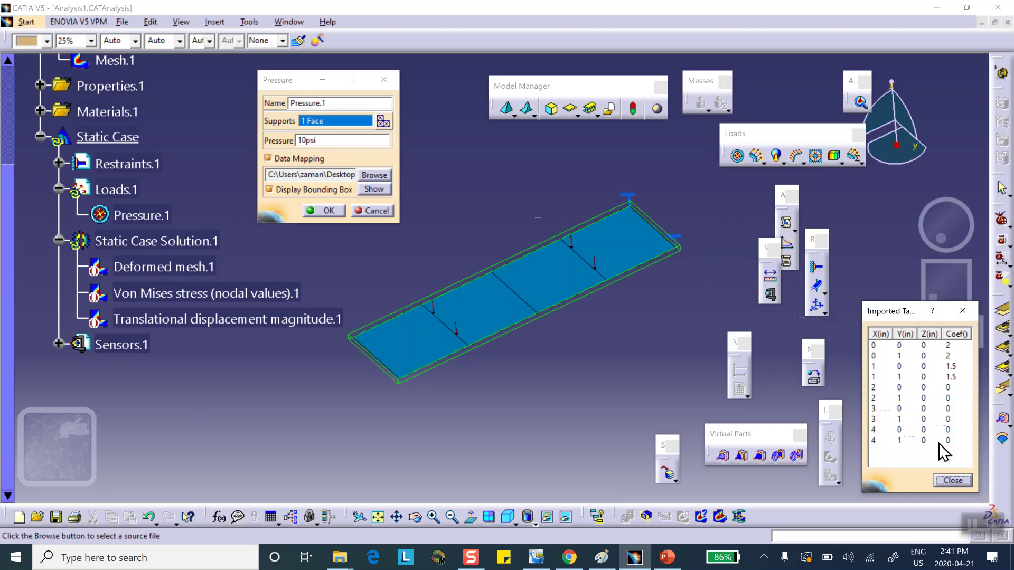
pyautogui.click(953, 480)
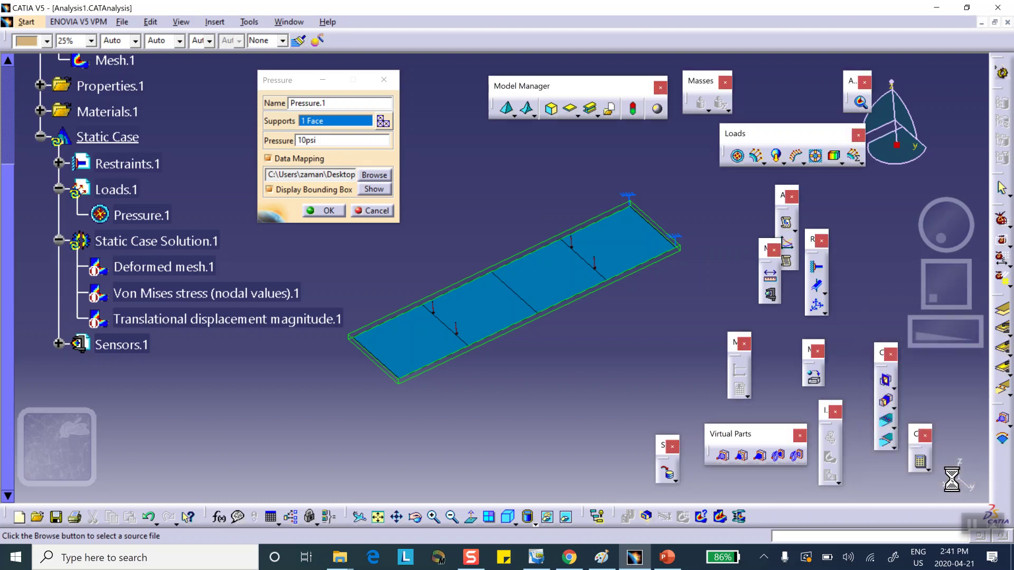
pyautogui.click(326, 210)
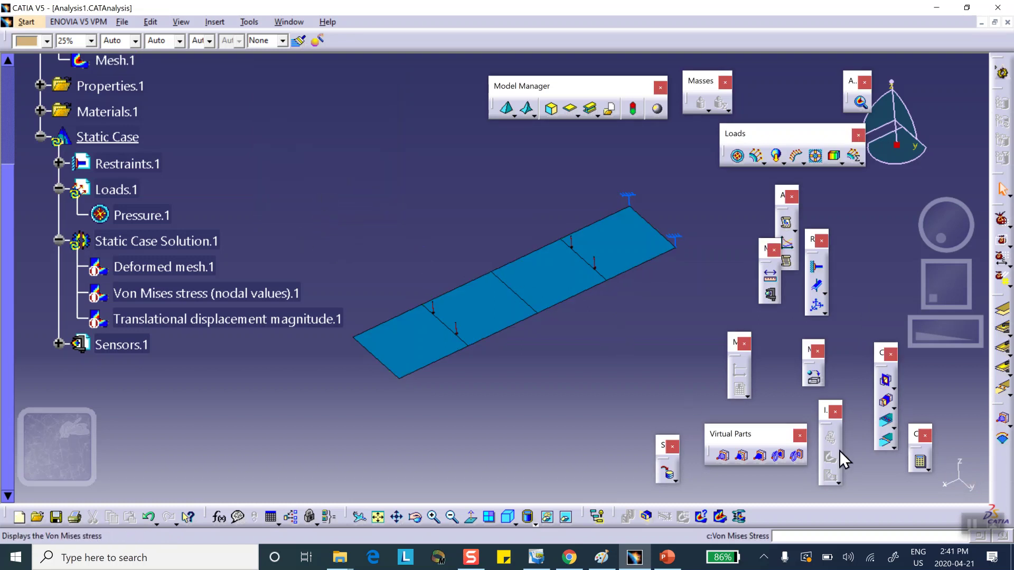
# Try to visualize Pressure.1 on the mesh, and run the complete static case computation with the All option
pyautogui.rightClick(119, 219)
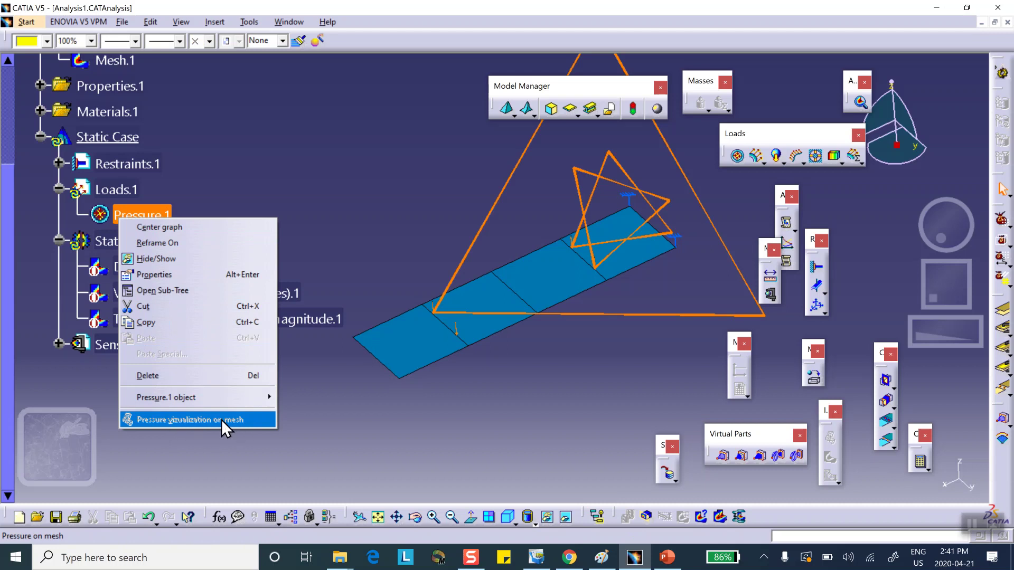
pyautogui.click(222, 417)
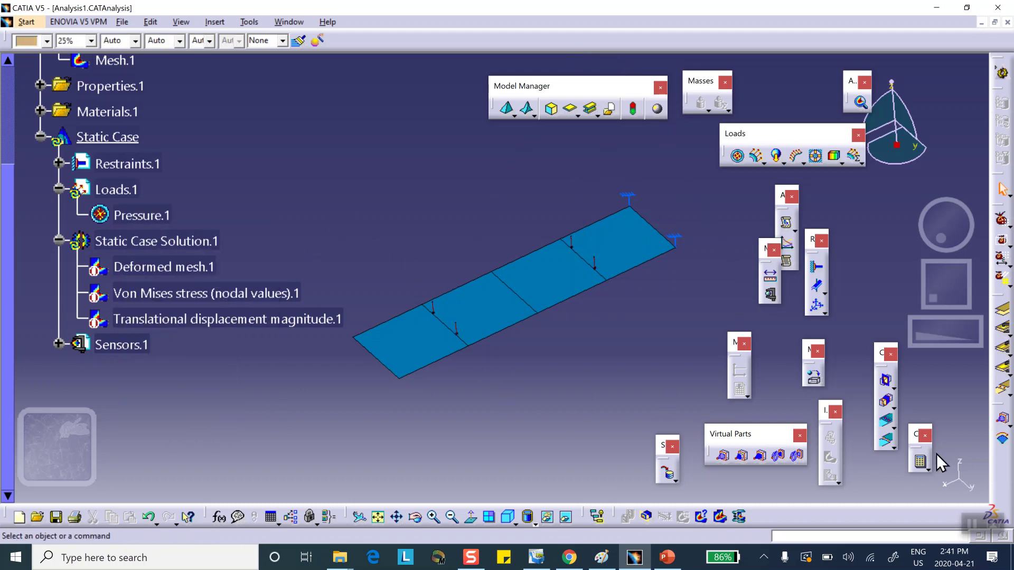
pyautogui.click(921, 461)
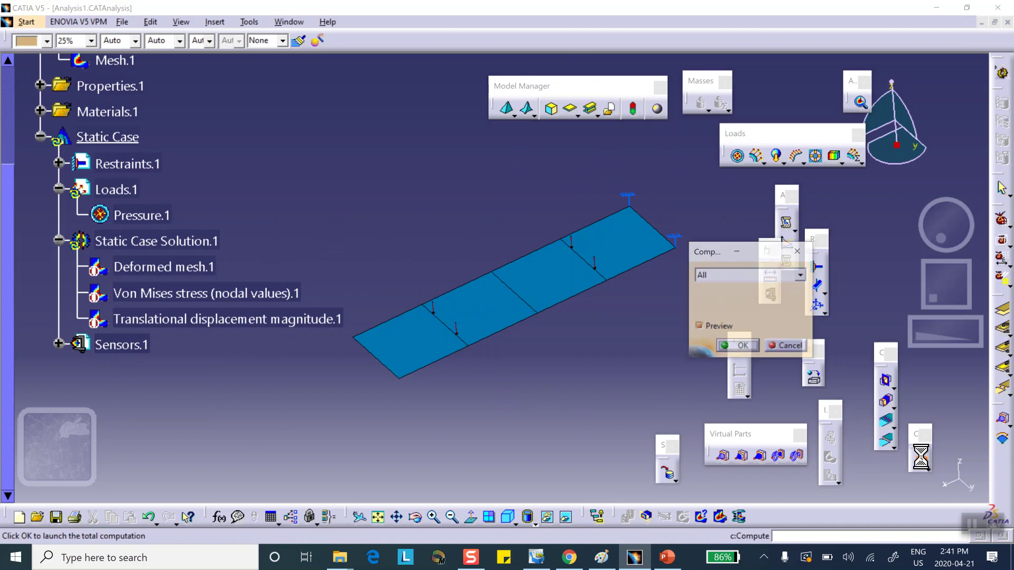
pyautogui.click(742, 346)
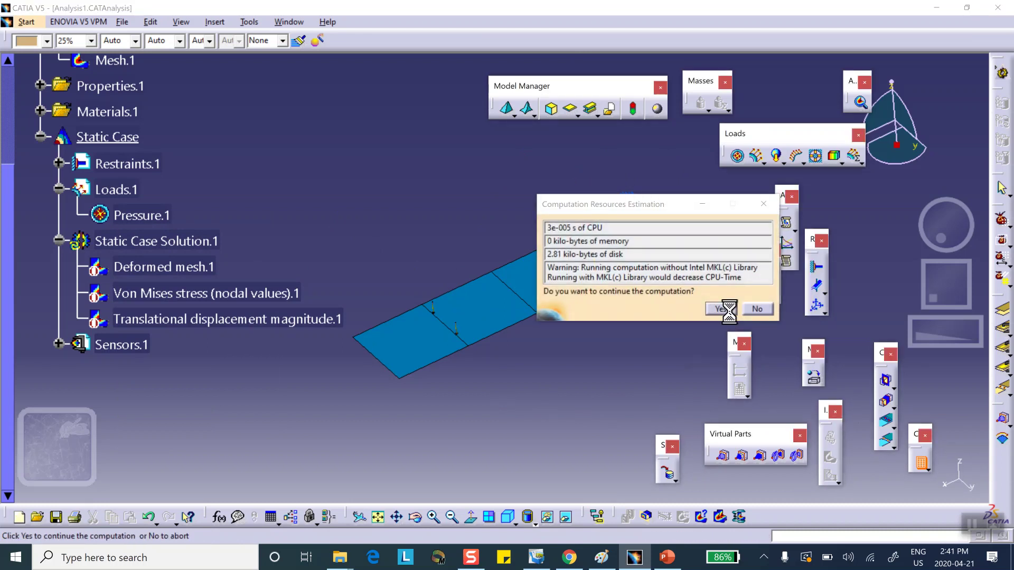
pyautogui.click(722, 309)
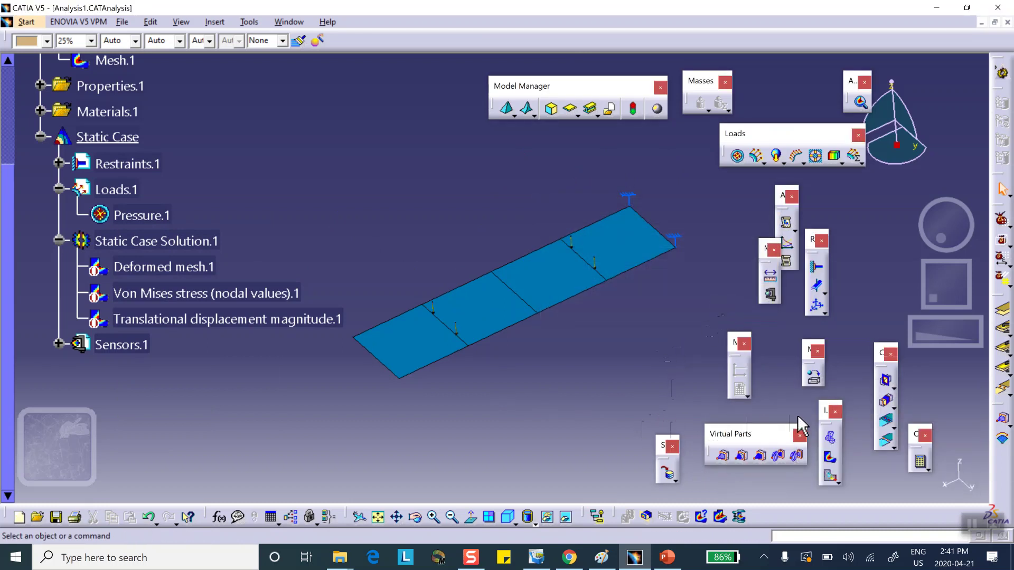
# Activate the translational displacement magnitude image to view the beam's deflection, and deactivate it again
pyautogui.click(222, 325)
pyautogui.rightClick(191, 319)
pyautogui.click(220, 264)
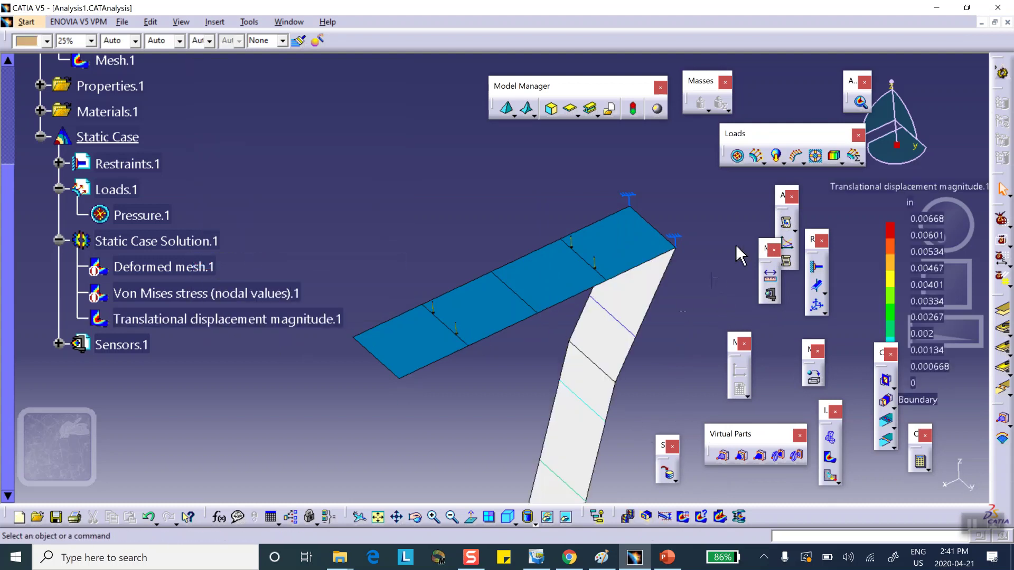
pyautogui.click(224, 320)
pyautogui.rightClick(197, 320)
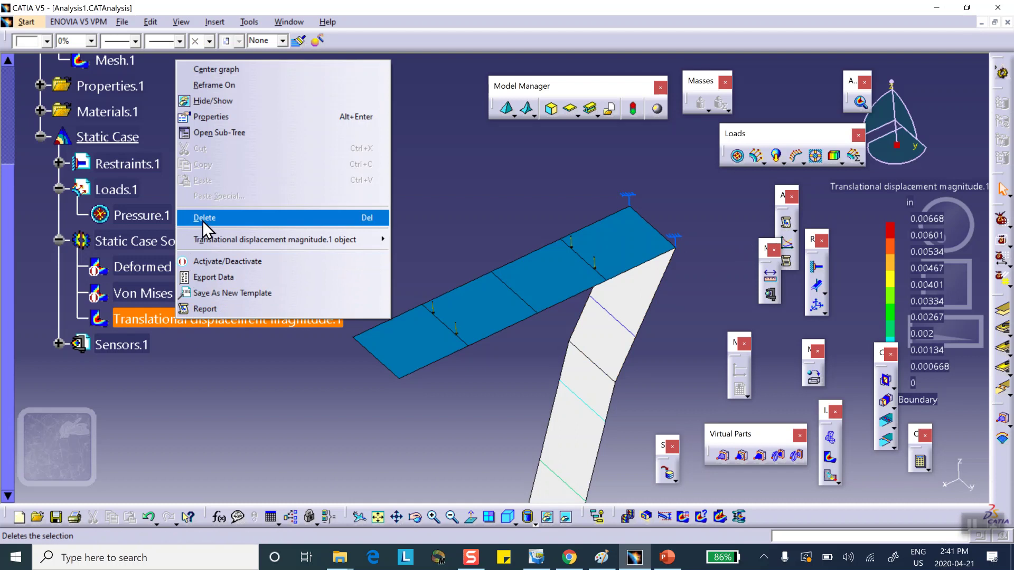
pyautogui.click(207, 258)
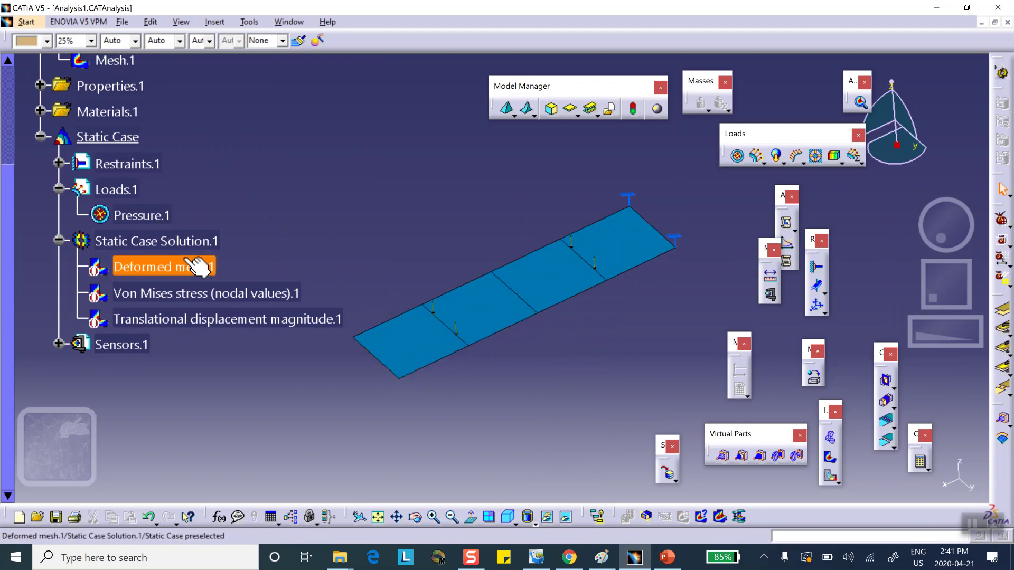
# Visualize Pressure.1 on the mesh and compare its vectors with the load distribution sketches on slide 3 in PowerPoint
pyautogui.rightClick(160, 221)
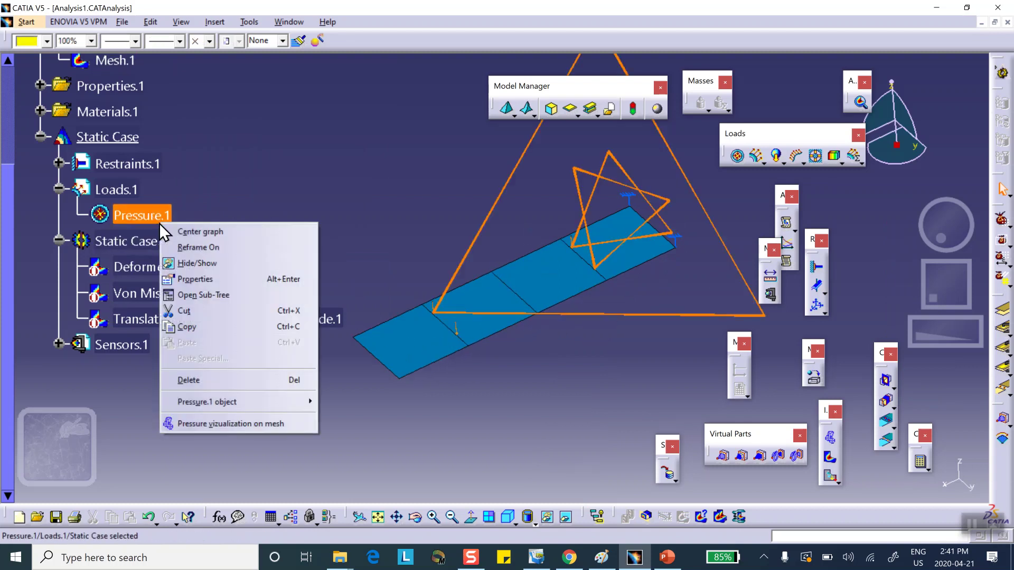
pyautogui.click(212, 425)
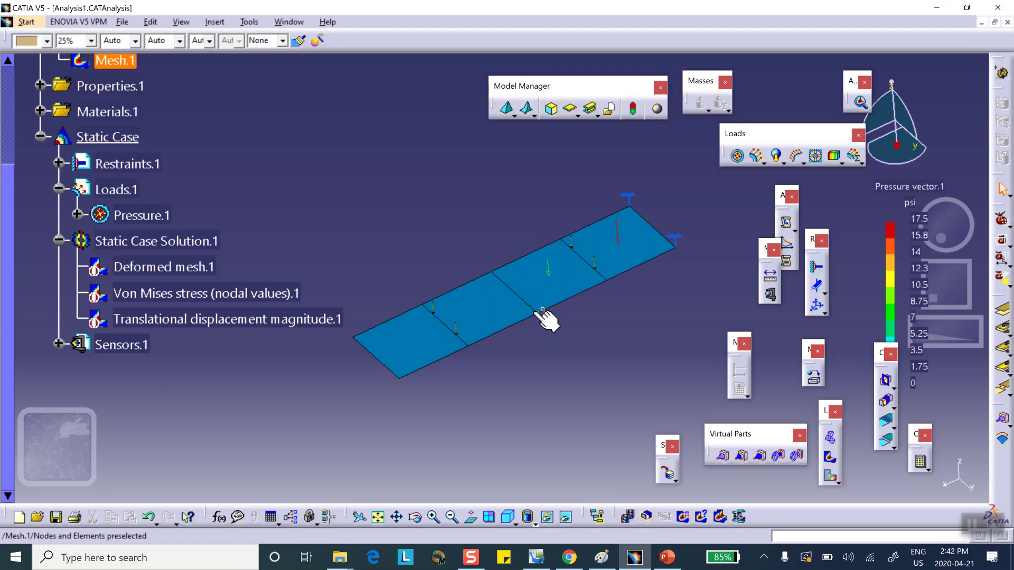
pyautogui.moveTo(562, 277); pyautogui.dragTo(594, 269, button='middle')
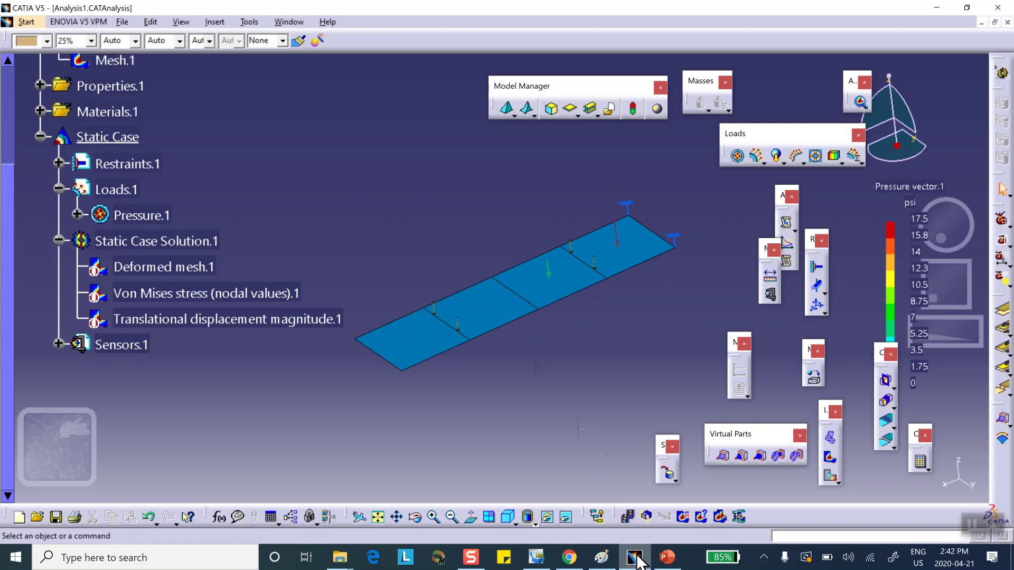
pyautogui.click(666, 562)
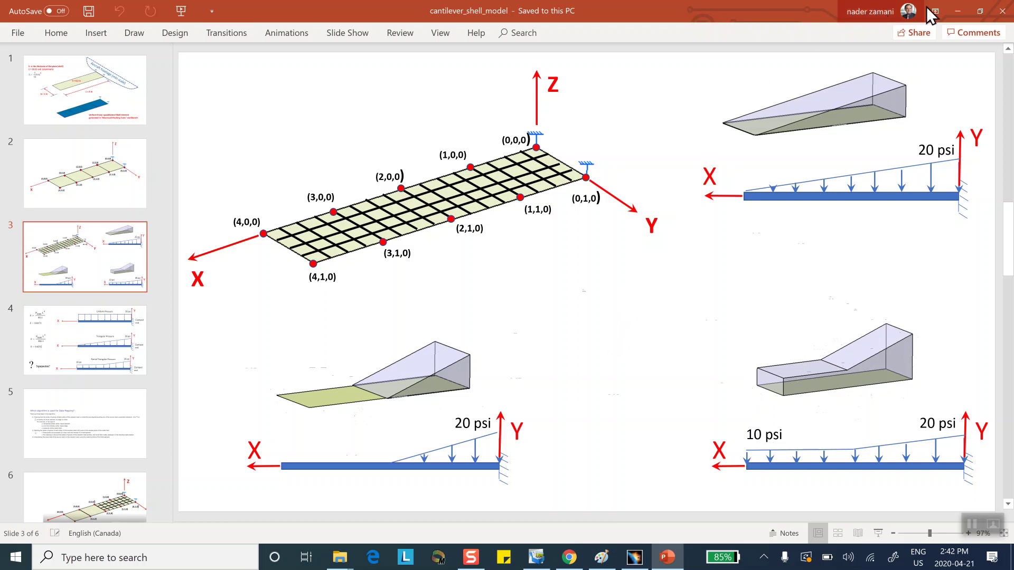
pyautogui.click(958, 11)
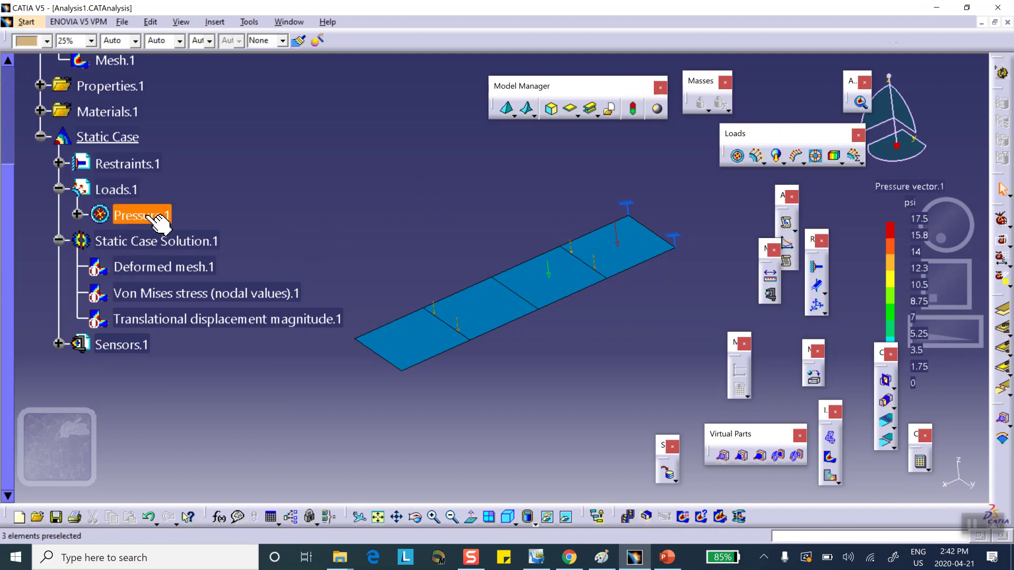
# Deactivate the pressure vector image listed beneath Pressure.1
pyautogui.click(83, 213)
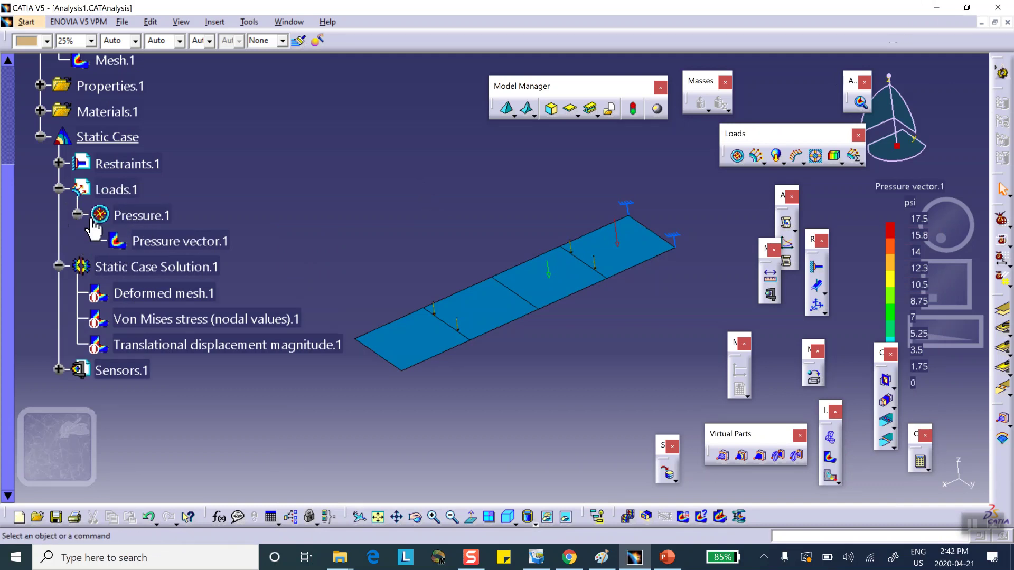
pyautogui.rightClick(168, 246)
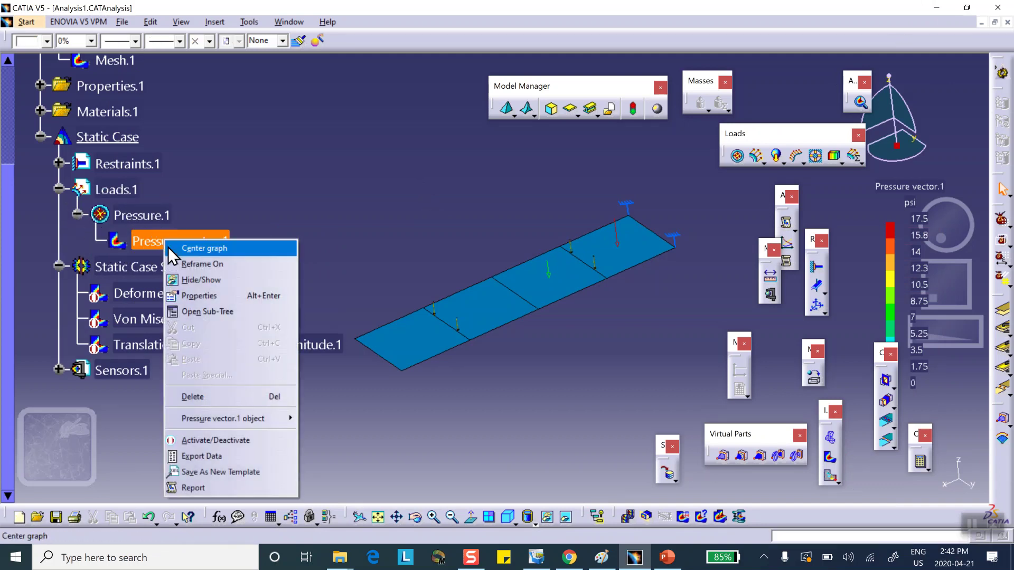
pyautogui.click(211, 439)
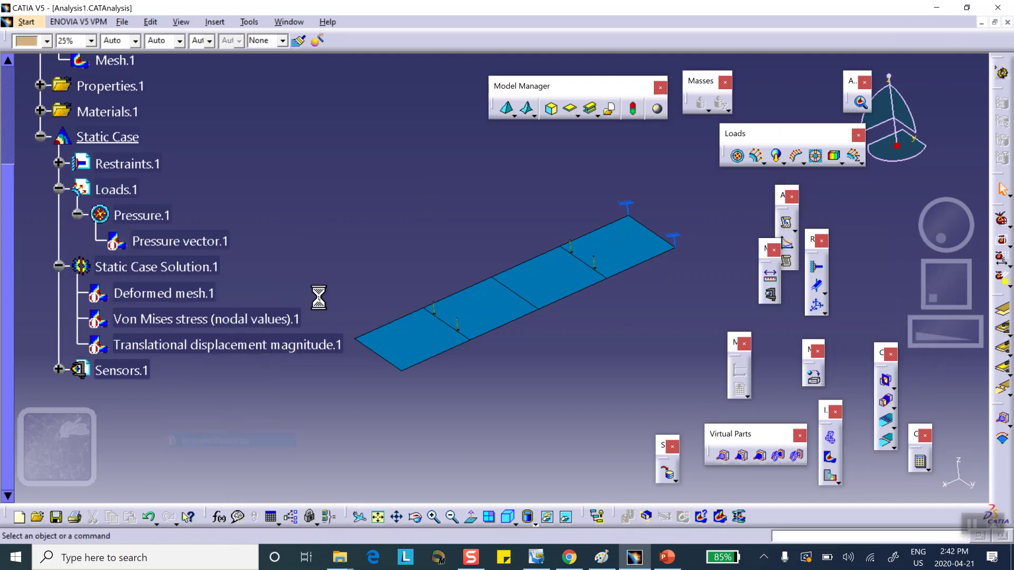
pyautogui.doubleClick(142, 215)
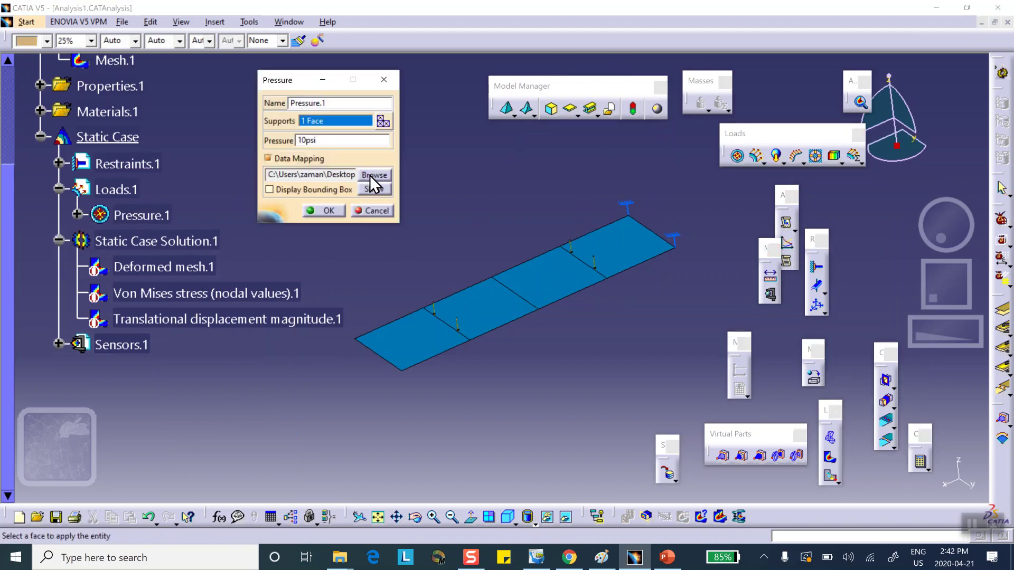
pyautogui.click(374, 210)
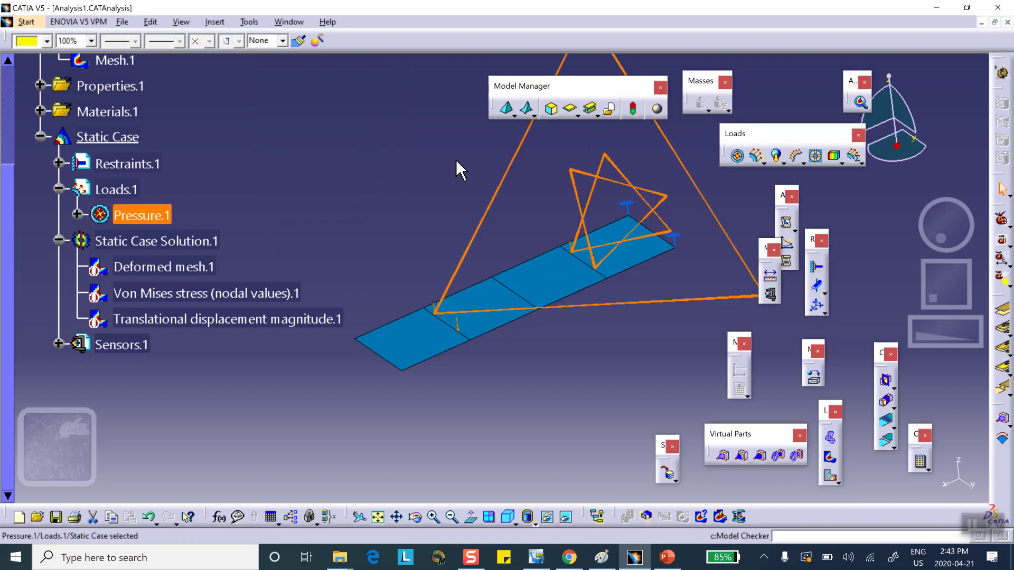
pyautogui.click(590, 143)
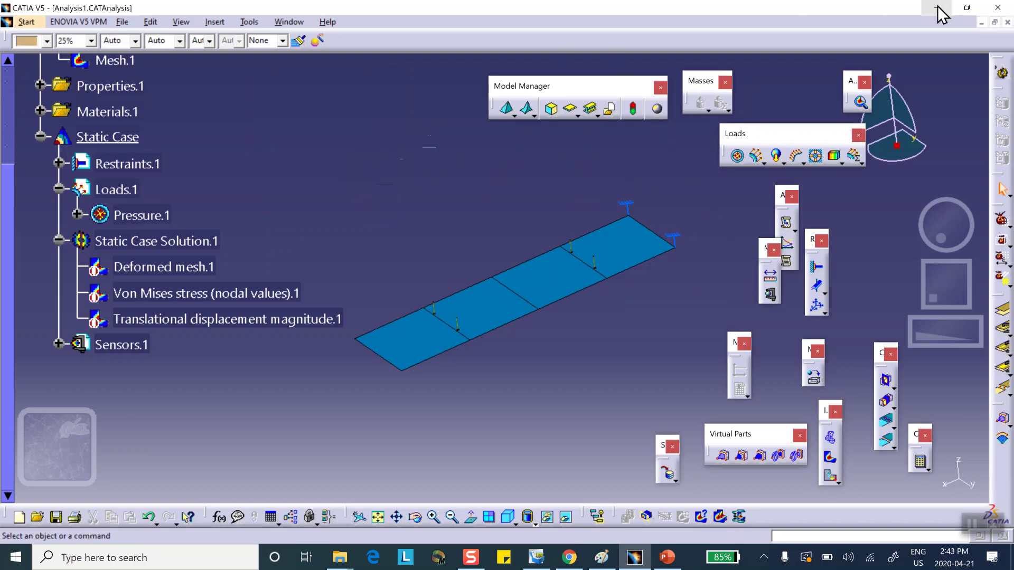
# Minimize CATIA and open the Triangular workbook from the April_20_2020 desktop folder in Excel
pyautogui.click(939, 7)
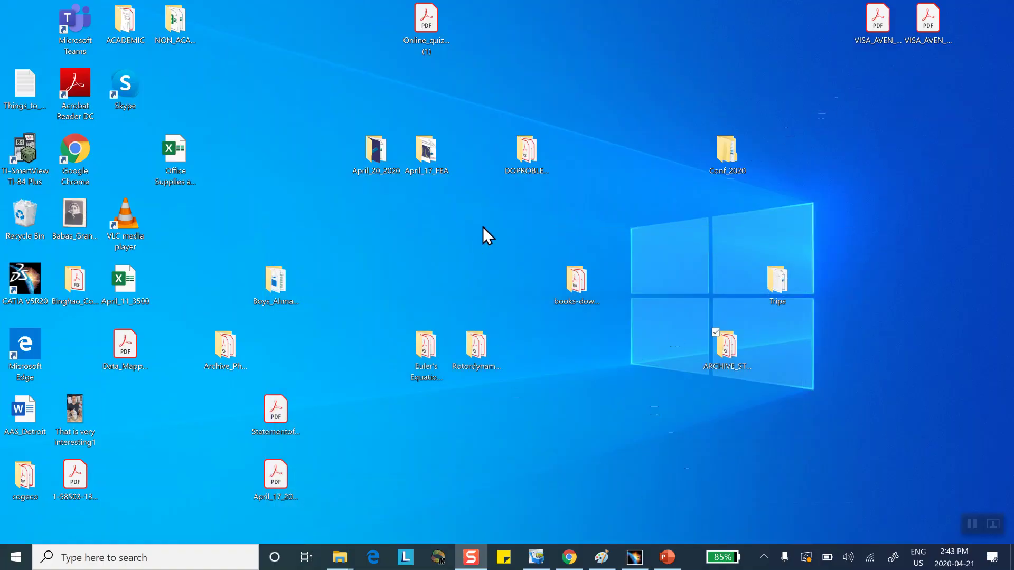
pyautogui.click(426, 153)
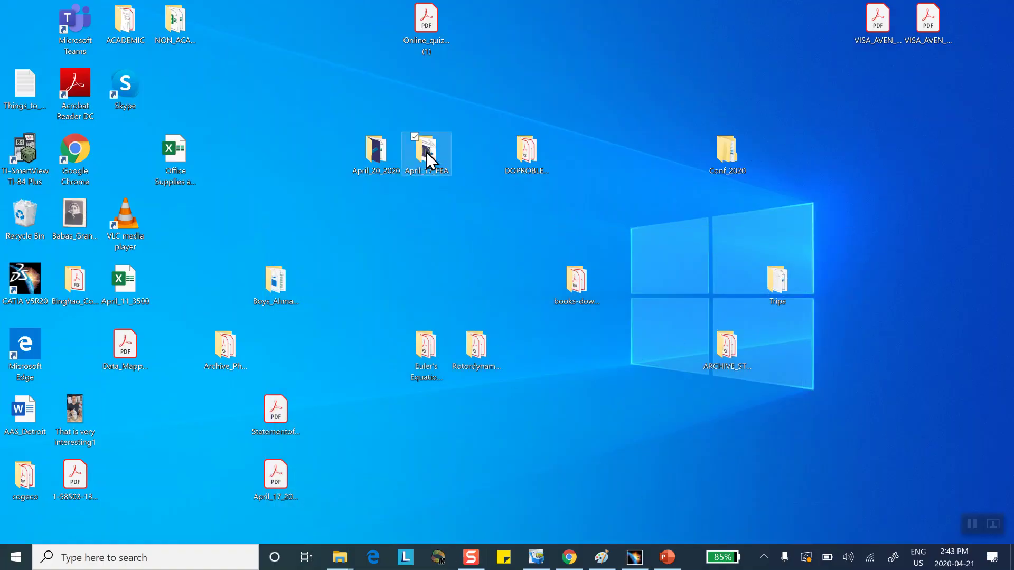
pyautogui.doubleClick(427, 152)
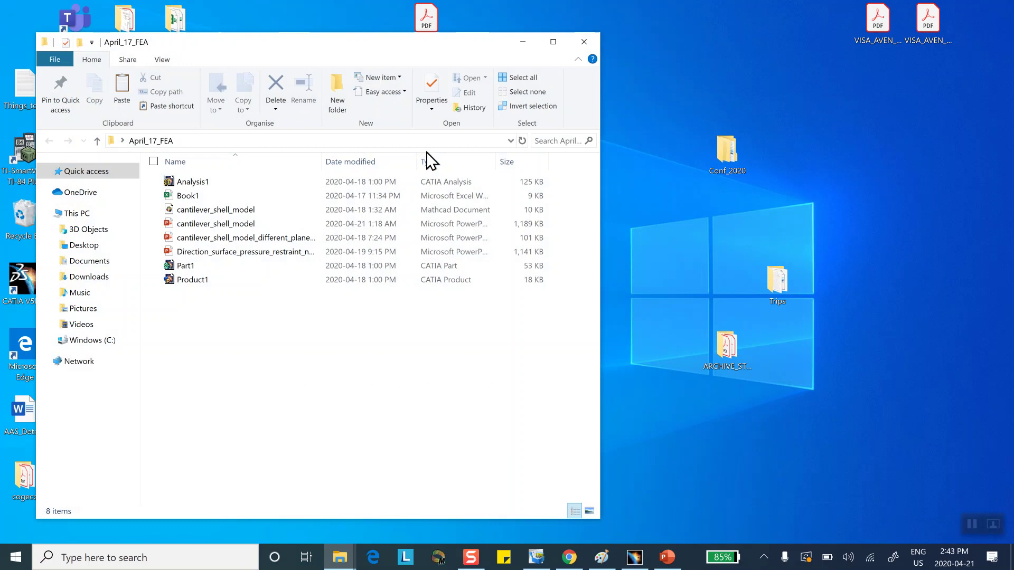
pyautogui.click(584, 42)
pyautogui.doubleClick(377, 155)
pyautogui.doubleClick(626, 231)
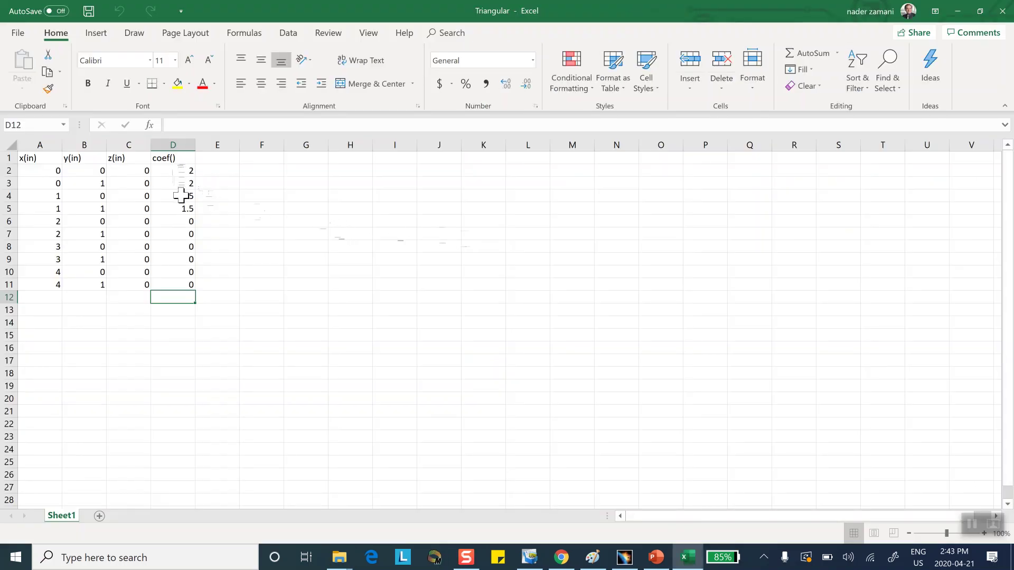
# Set the coefficients in D6 and D7 to 1, and check them against the load sketches on the PowerPoint slide
pyautogui.click(182, 223)
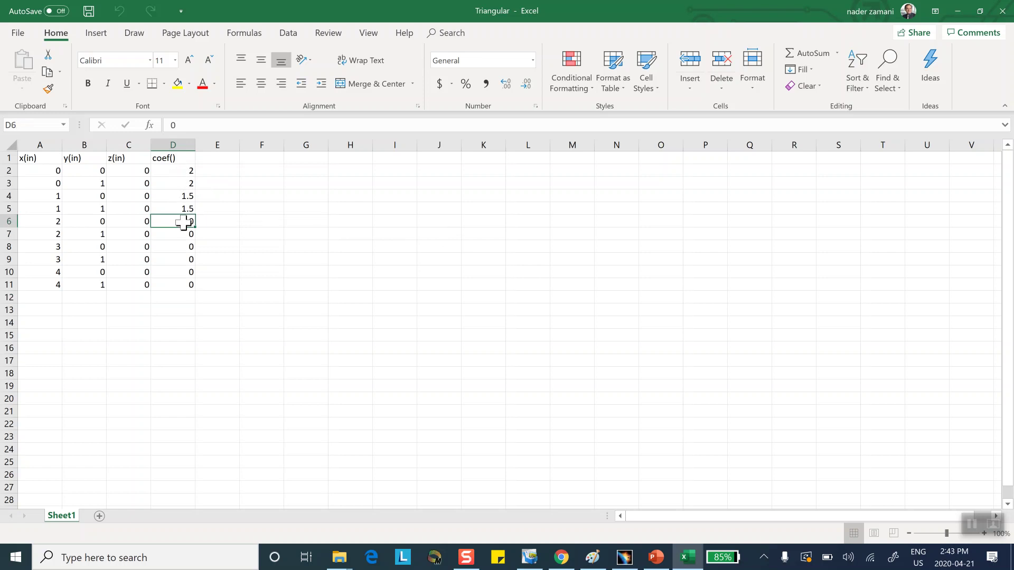
pyautogui.write('1')
pyautogui.press('Return')
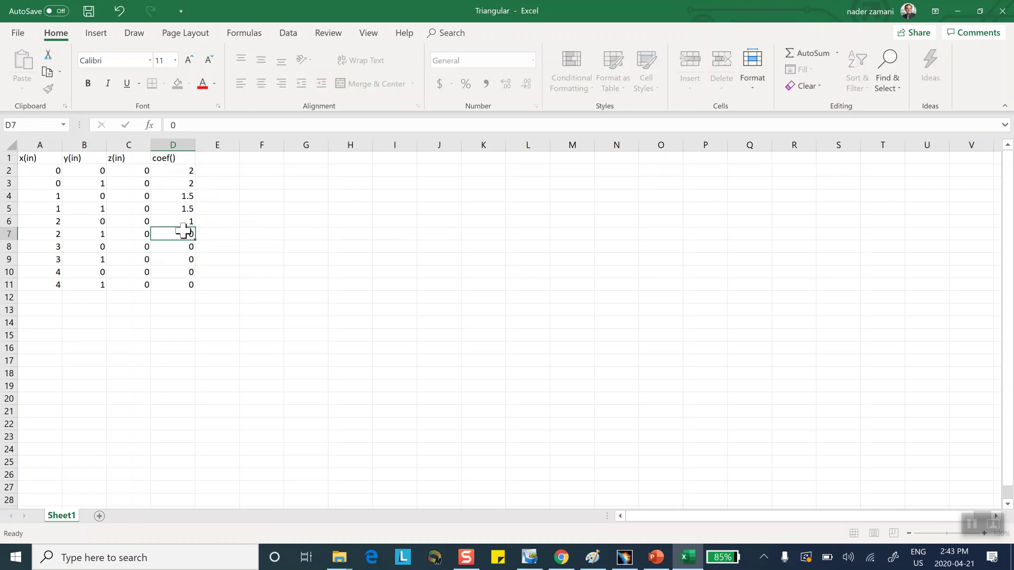
pyautogui.write('1')
pyautogui.press('Return')
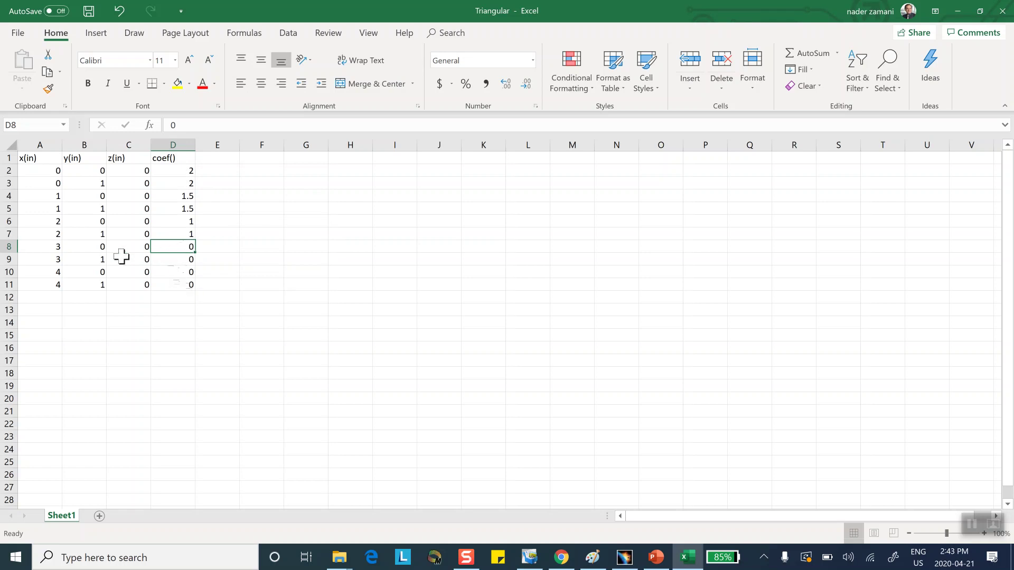
pyautogui.click(656, 557)
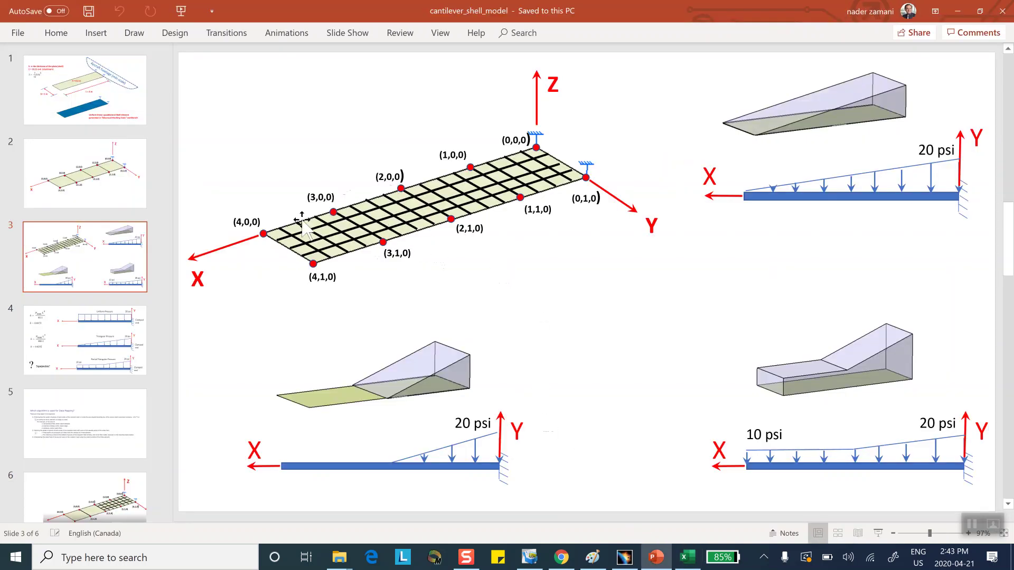
pyautogui.click(957, 10)
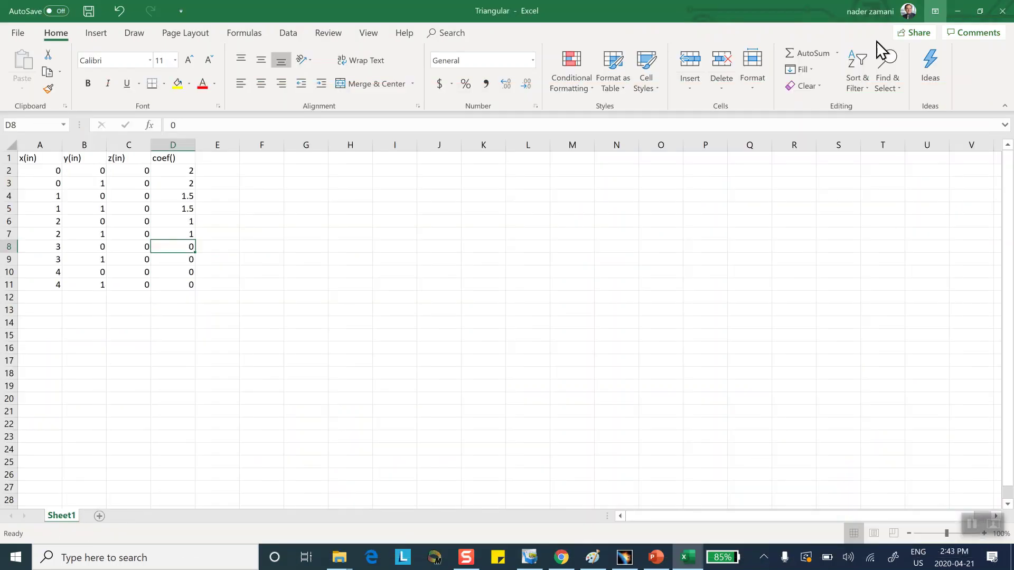
# Set the coefficients in cells D8 through D11 to 1
pyautogui.doubleClick(181, 248)
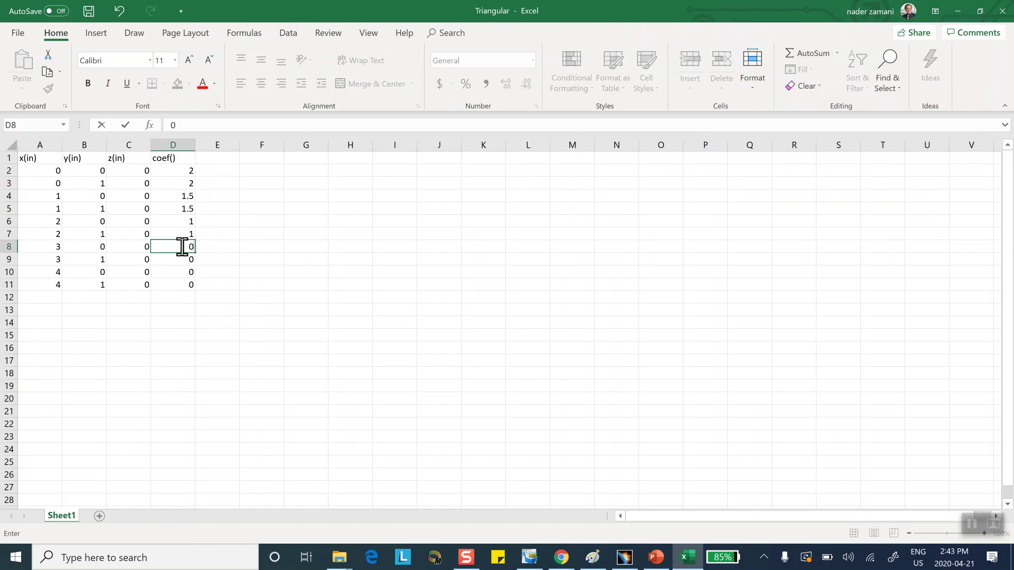
pyautogui.doubleClick(192, 246)
pyautogui.write('1')
pyautogui.press('Return')
pyautogui.write('1')
pyautogui.press('Return')
pyautogui.write('1')
pyautogui.press('Return')
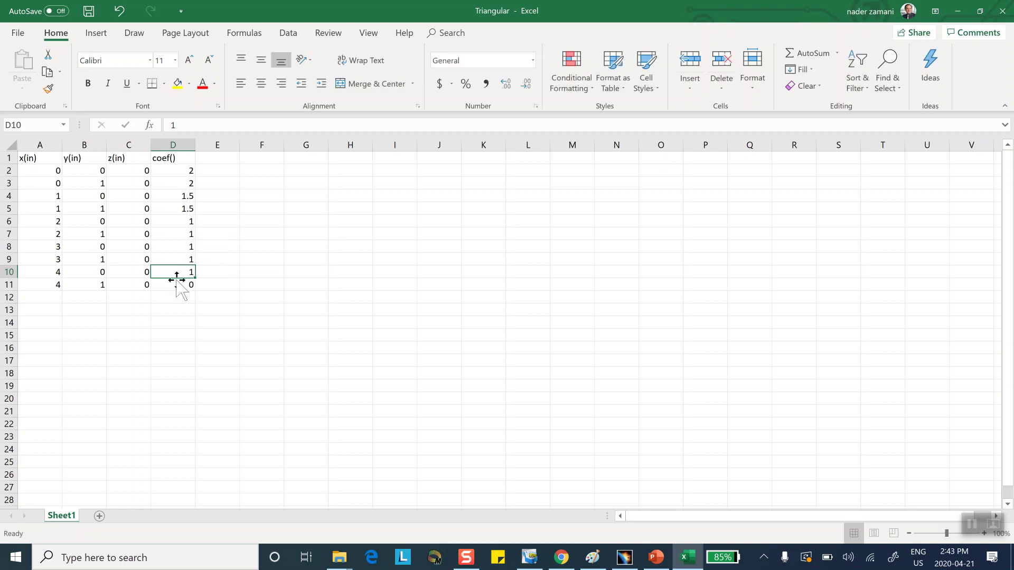
pyautogui.write('1')
pyautogui.click(202, 310)
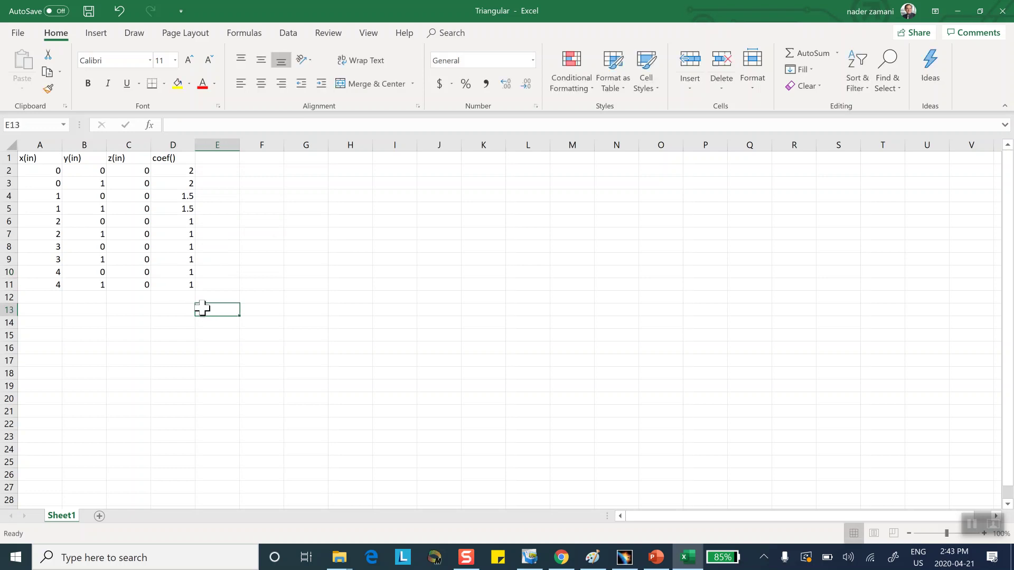
# Save the workbook under the name Triangular_contant in the April_20_2020 desktop folder and close Excel
pyautogui.click(18, 33)
pyautogui.click(37, 209)
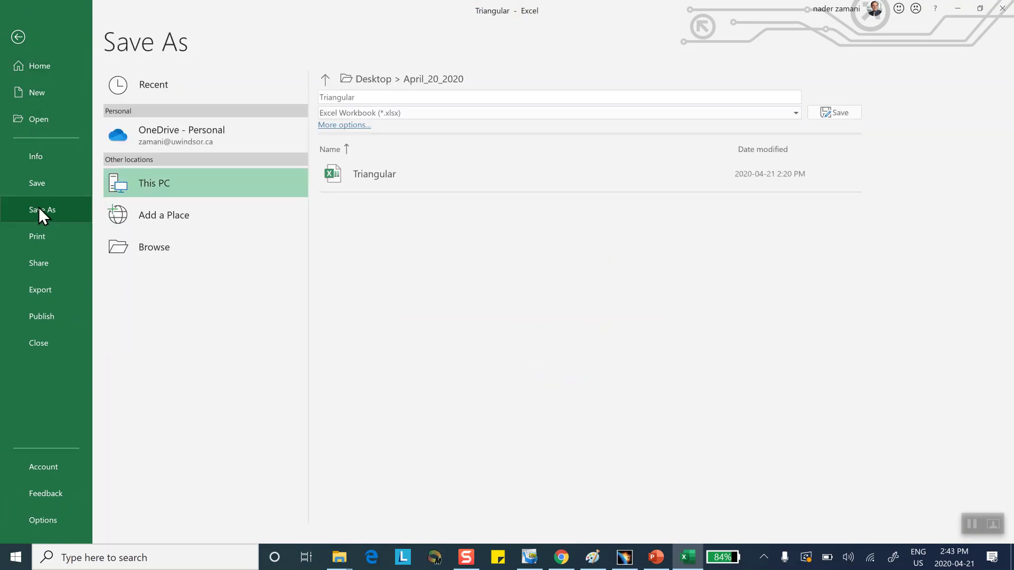
pyautogui.click(161, 245)
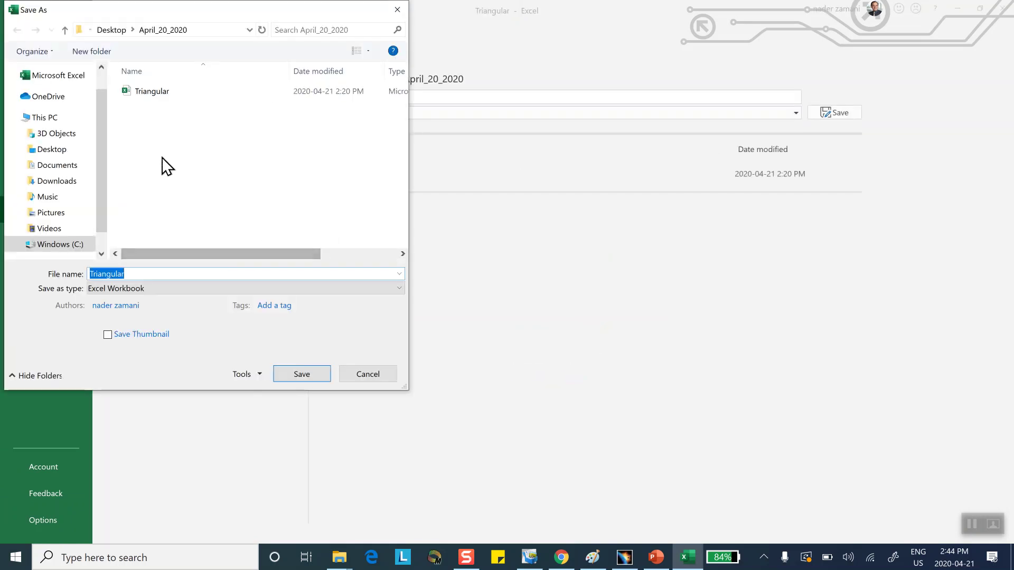
pyautogui.click(154, 91)
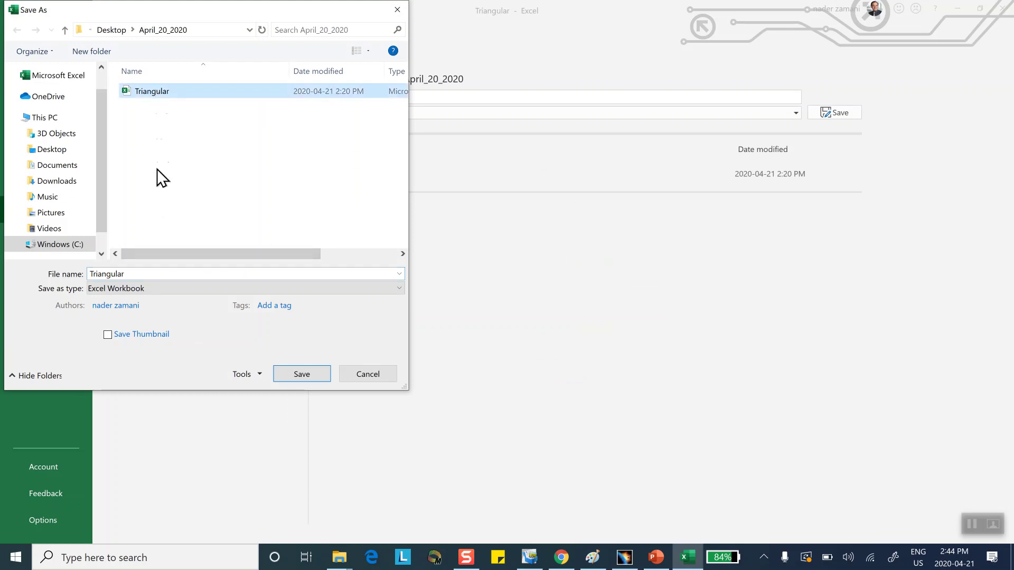
pyautogui.click(182, 275)
pyautogui.click(129, 273)
pyautogui.write('_')
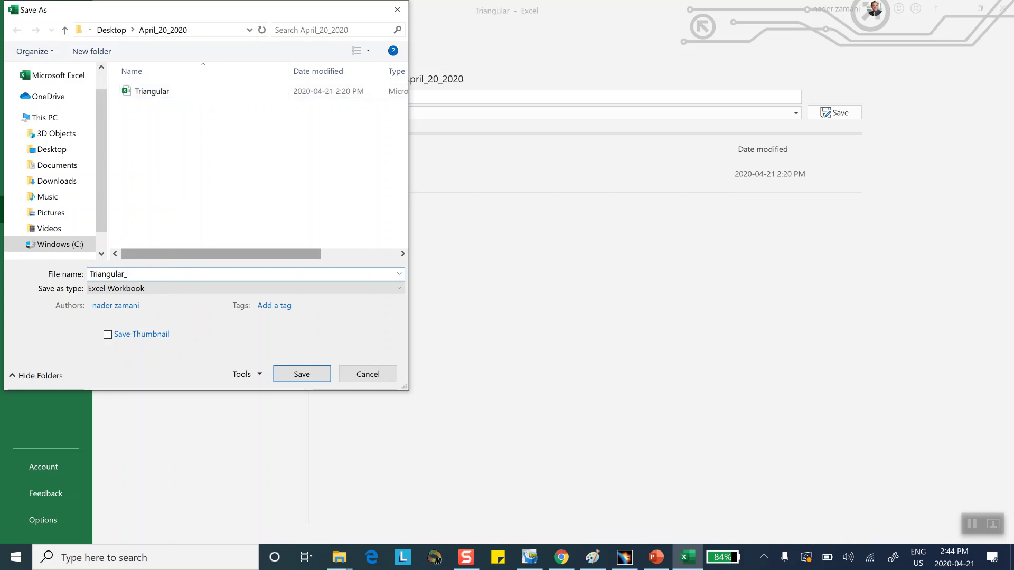
pyautogui.write('c')
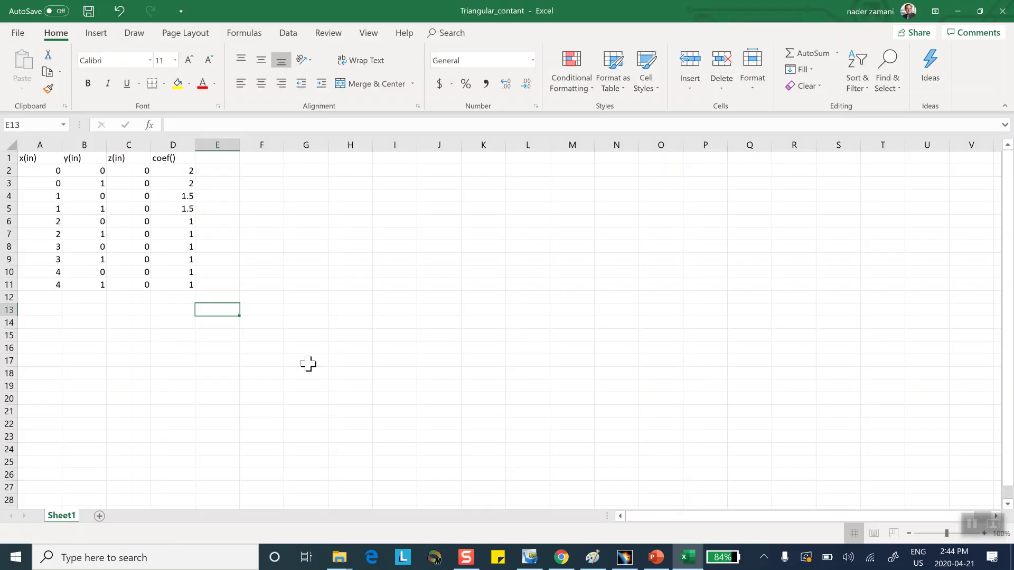
pyautogui.click(1002, 10)
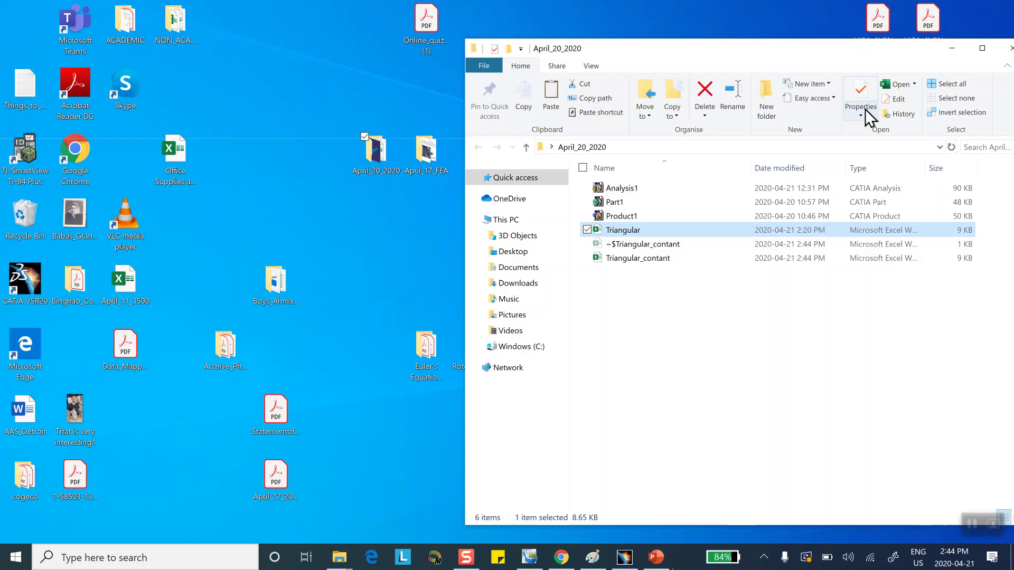
# Switch to CATIA and replace the data mapping file of Pressure.1 with the Triangular_contant workbook
pyautogui.click(635, 558)
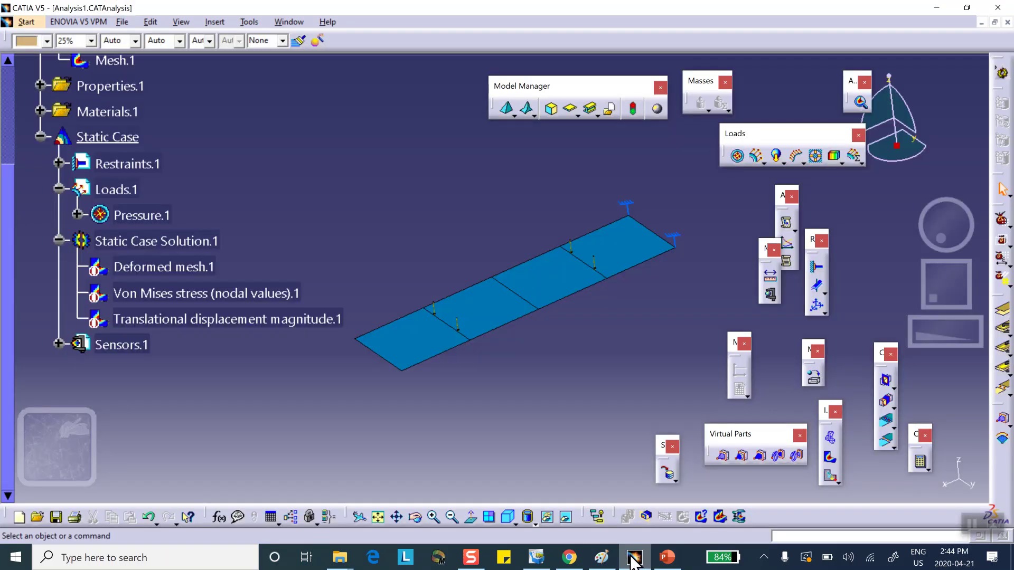
pyautogui.doubleClick(119, 215)
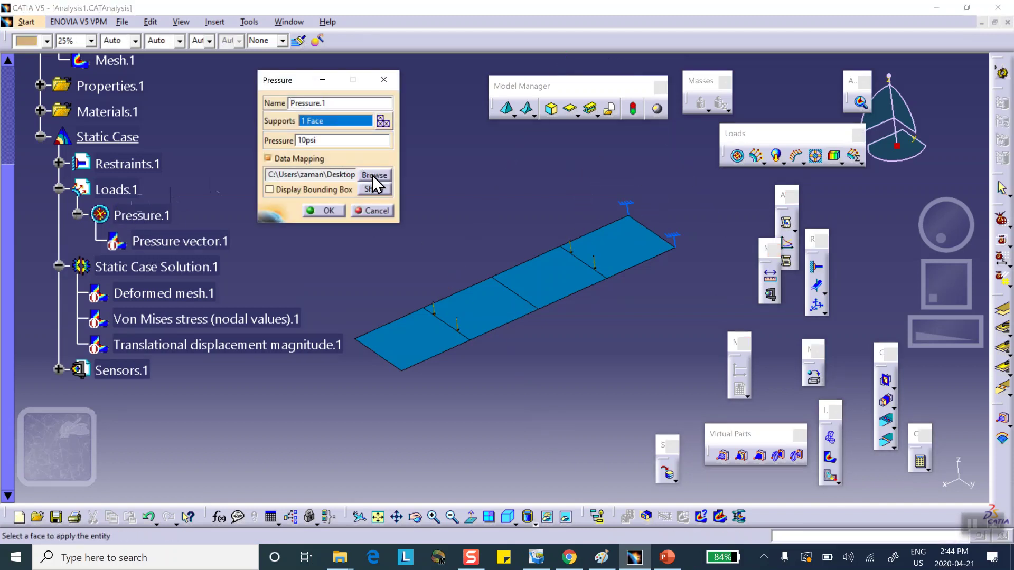
pyautogui.click(372, 175)
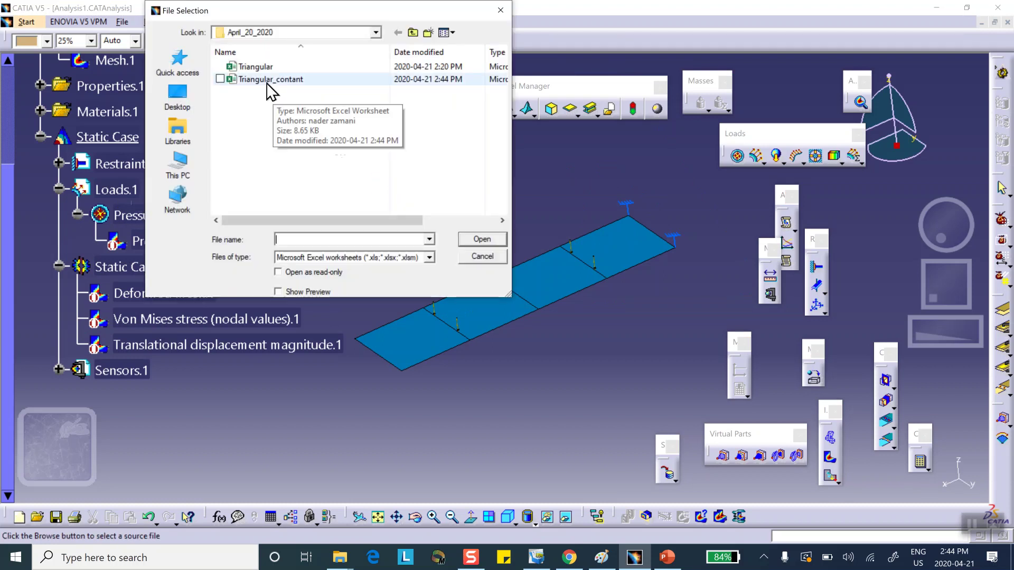
pyautogui.click(267, 80)
pyautogui.click(480, 238)
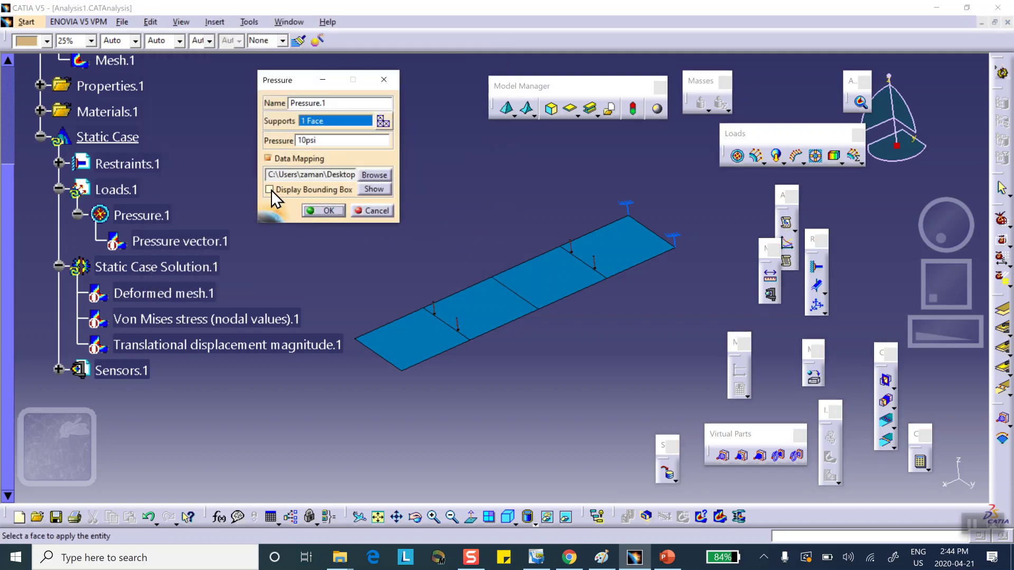
# Display the bounding box for the data mapping, review the imported coefficient table, and accept the edited pressure load
pyautogui.click(269, 189)
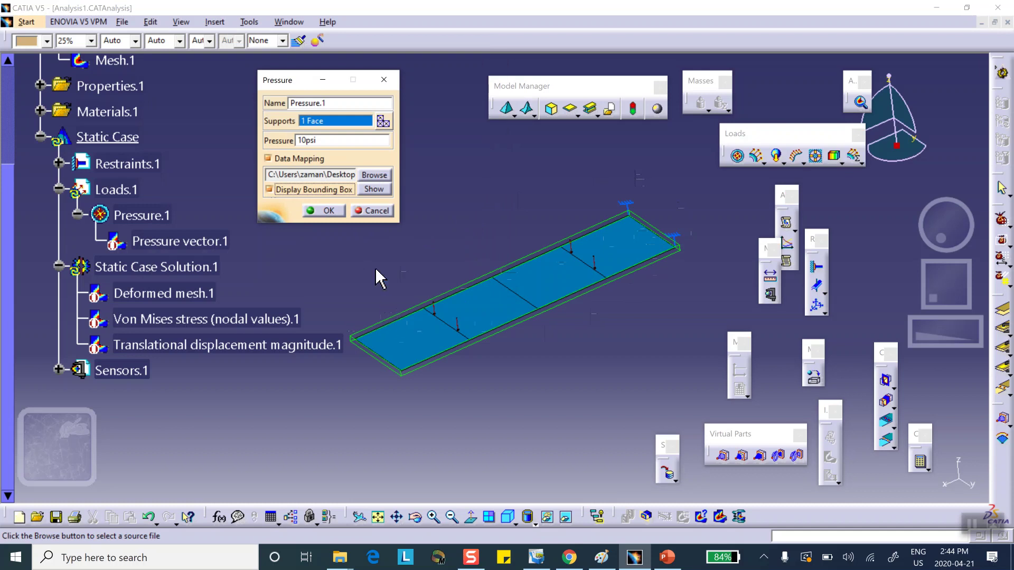
pyautogui.click(375, 189)
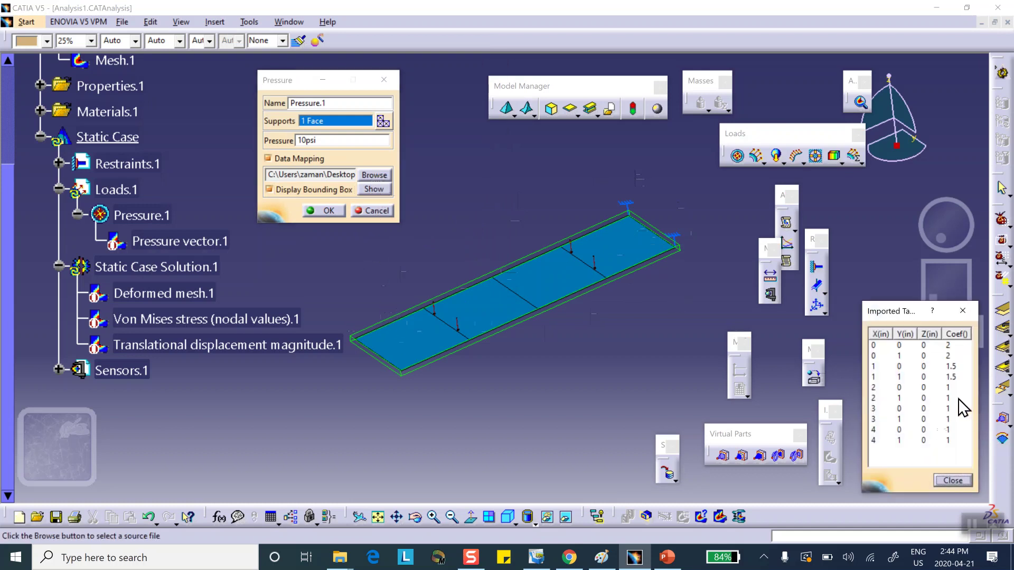
pyautogui.click(953, 480)
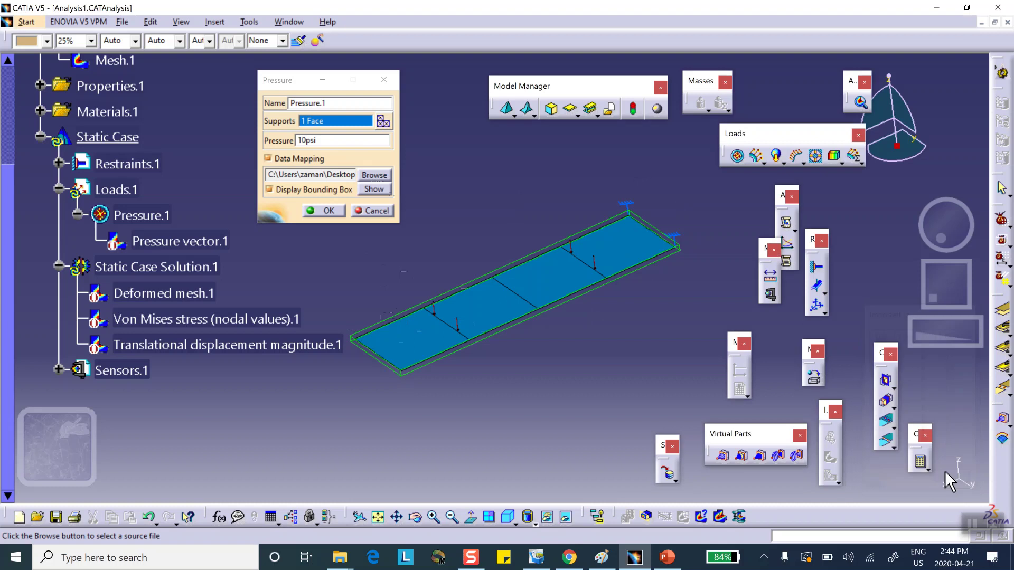
pyautogui.click(330, 211)
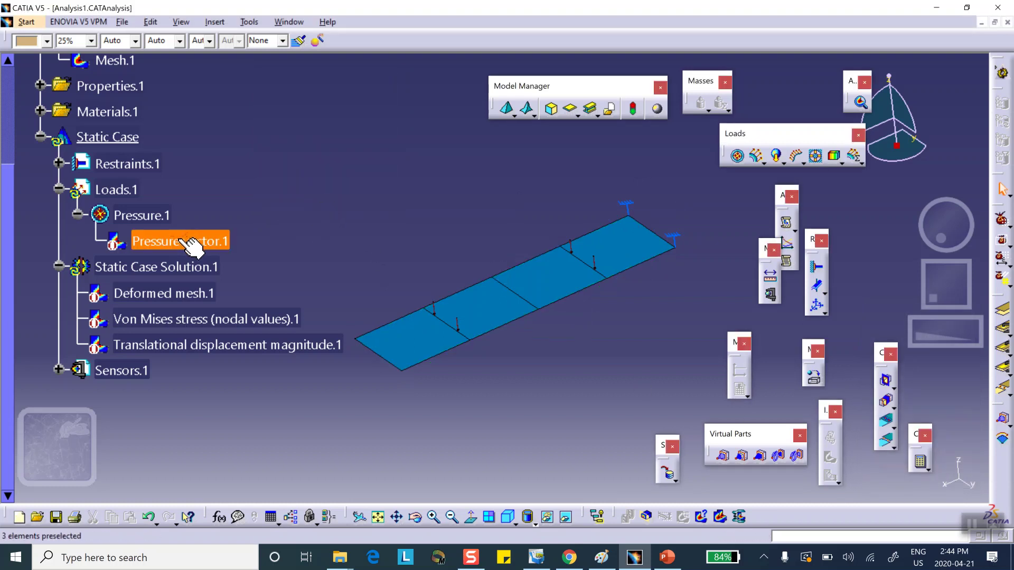
pyautogui.rightClick(207, 240)
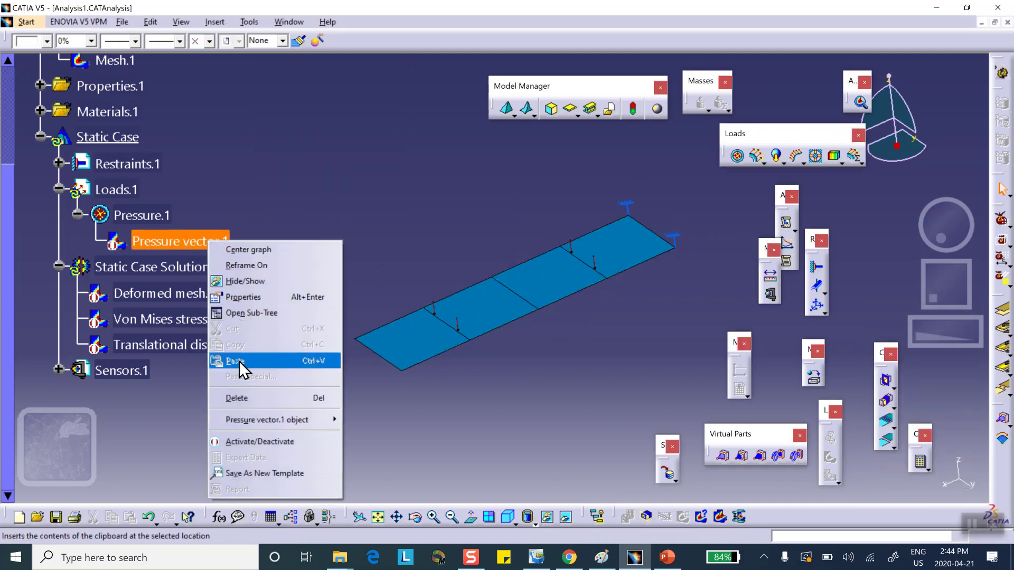
pyautogui.click(245, 441)
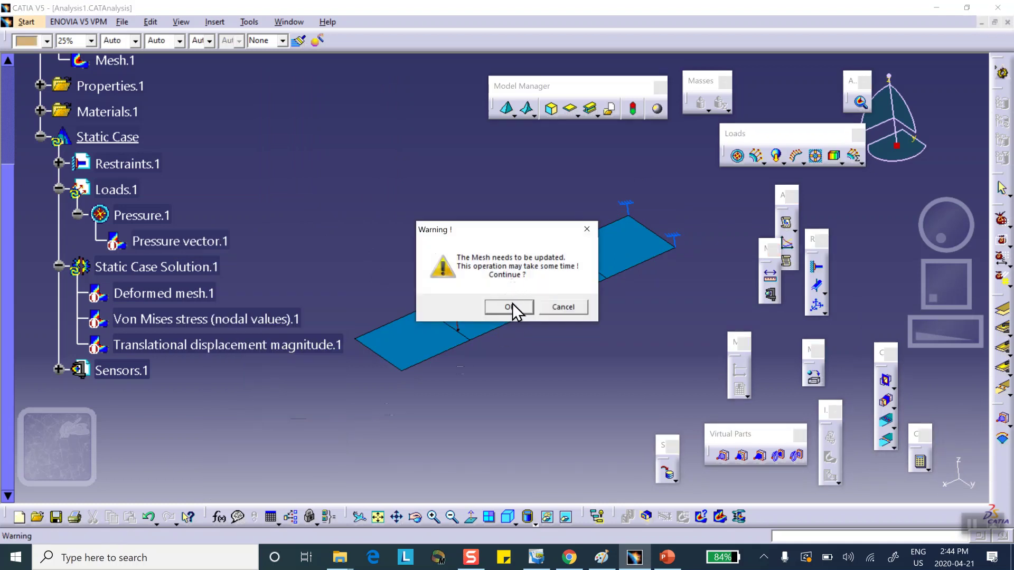
pyautogui.click(562, 307)
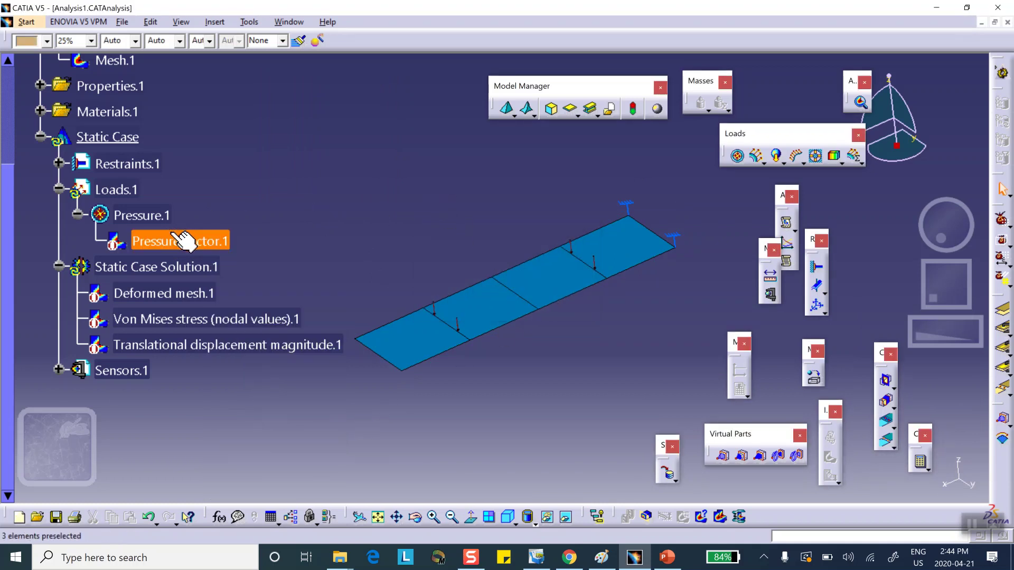
# Compute the complete analysis with the All option
pyautogui.click(920, 461)
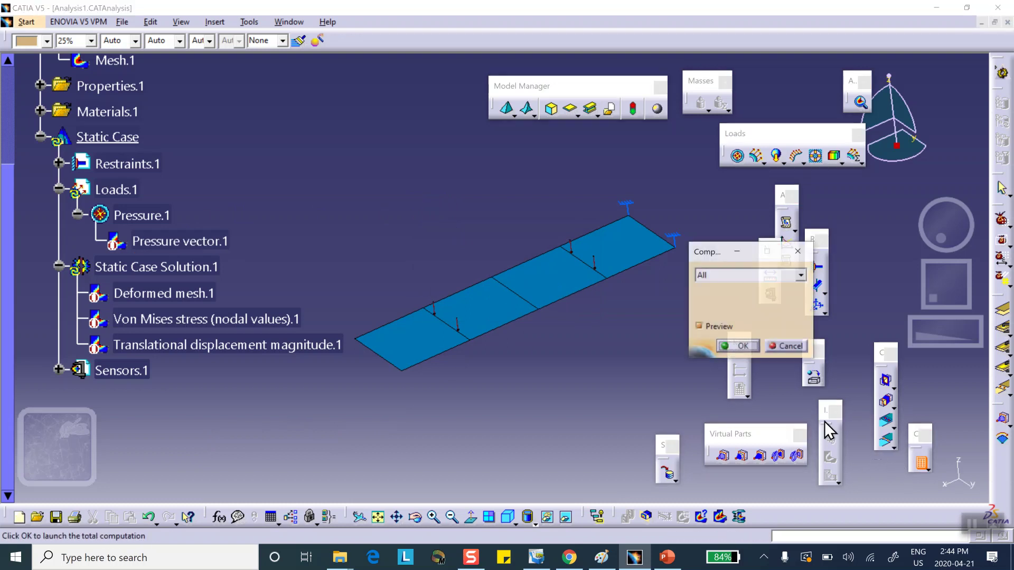
pyautogui.click(750, 346)
pyautogui.click(726, 313)
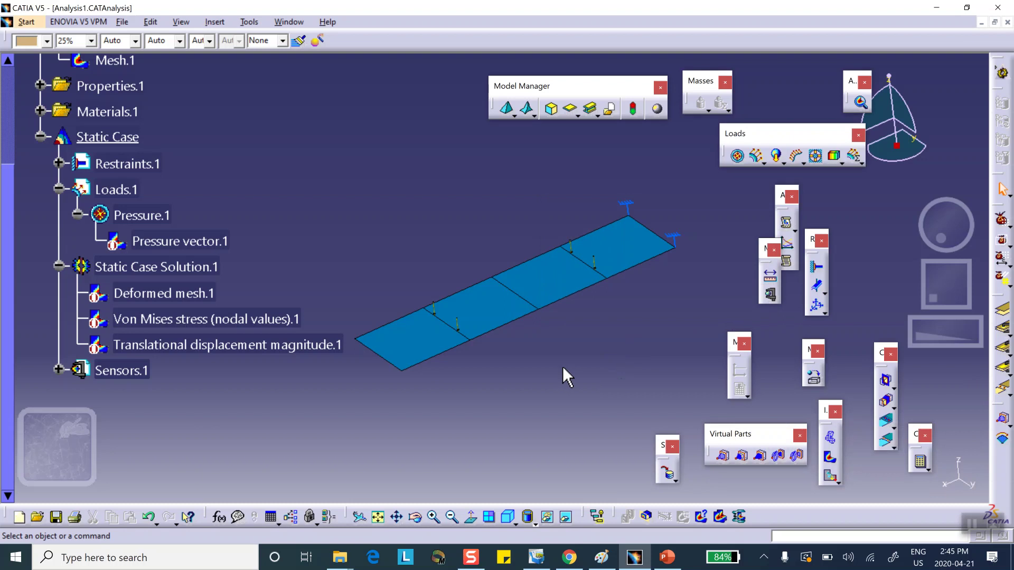
# Activate the translational displacement magnitude image and reset its deformation amplification to the default scaling factor
pyautogui.rightClick(216, 343)
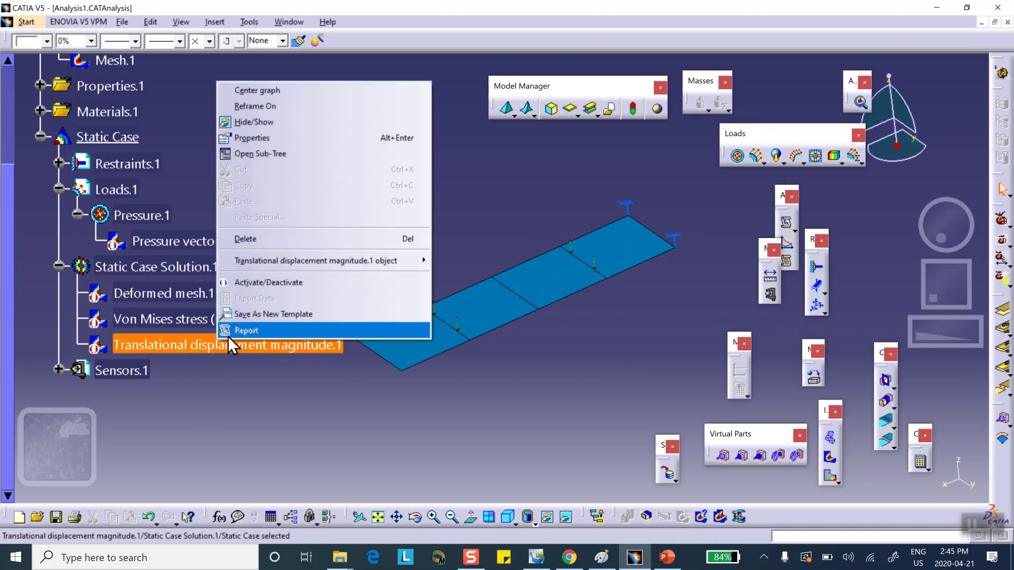
pyautogui.click(259, 283)
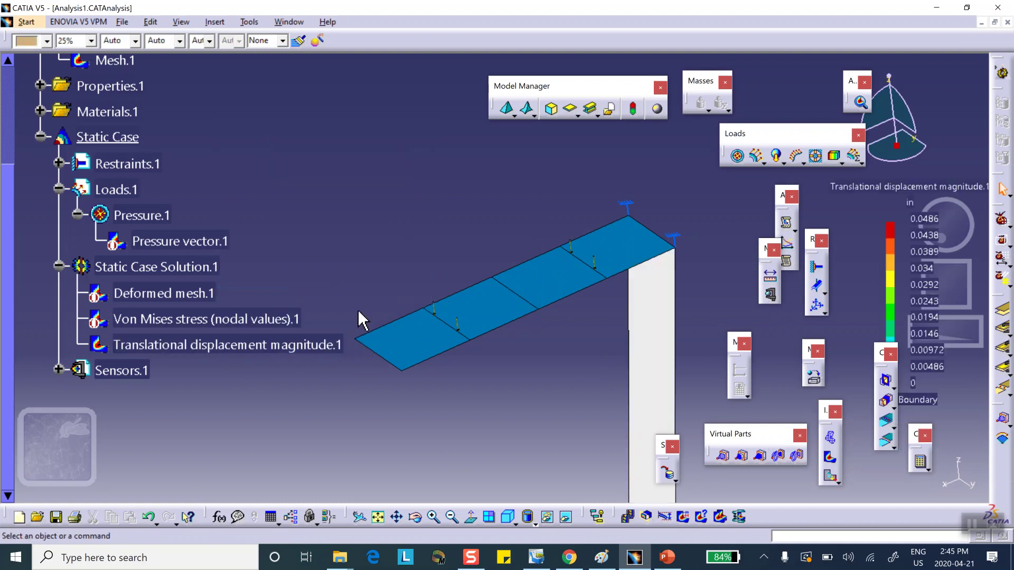
pyautogui.click(666, 517)
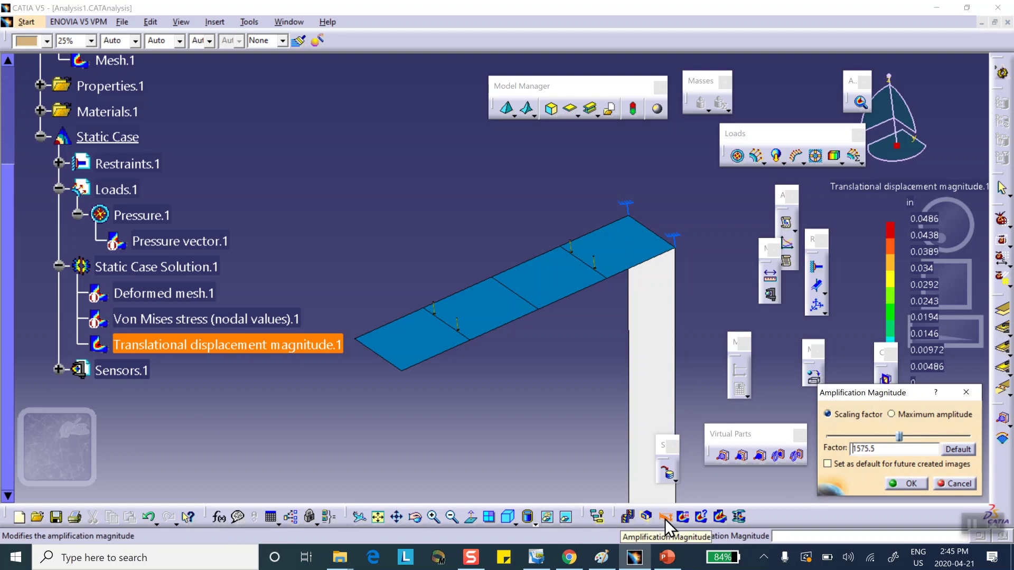
pyautogui.click(966, 449)
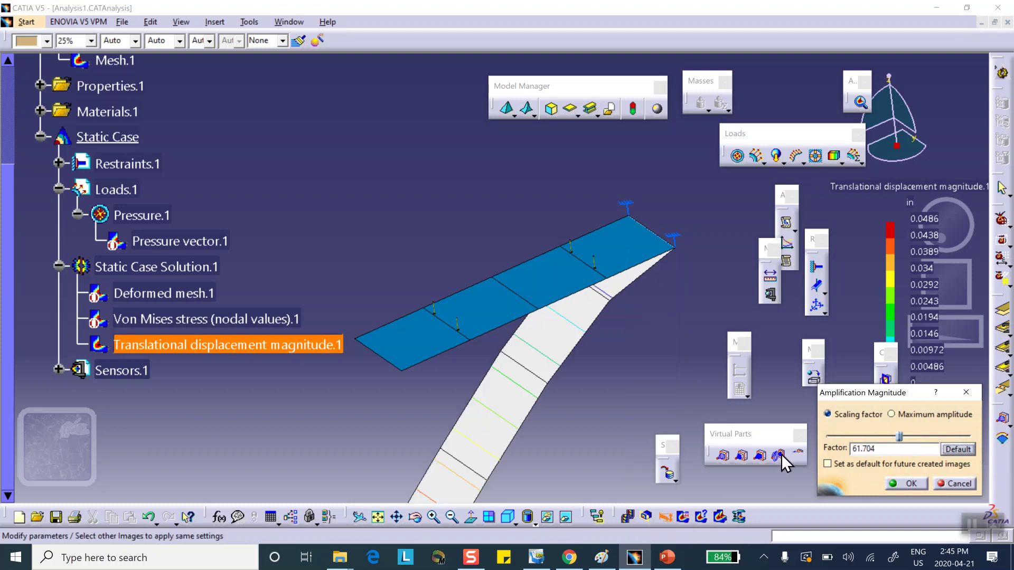
pyautogui.moveTo(600, 419); pyautogui.dragTo(607, 378, button='middle')
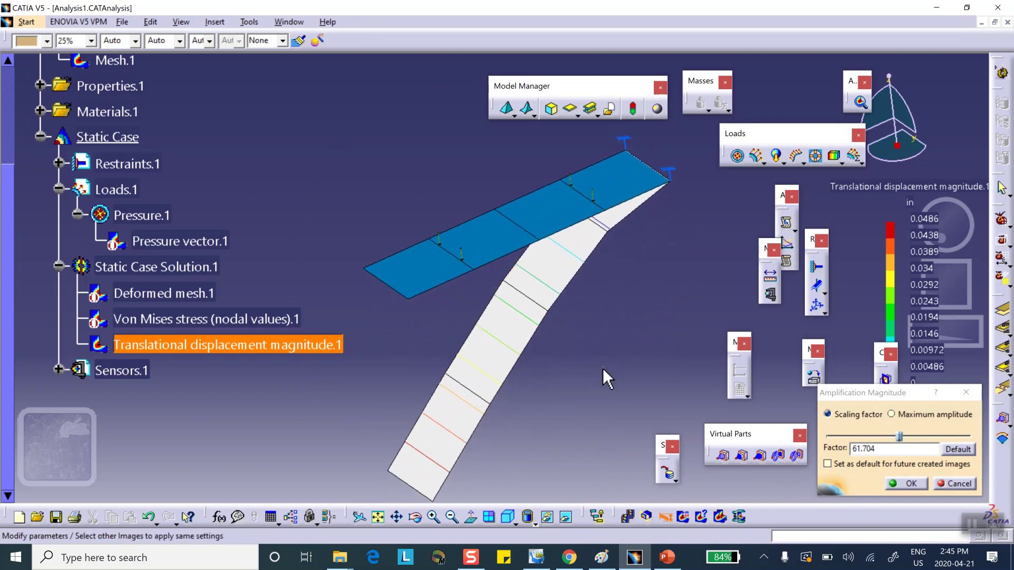
pyautogui.click(908, 484)
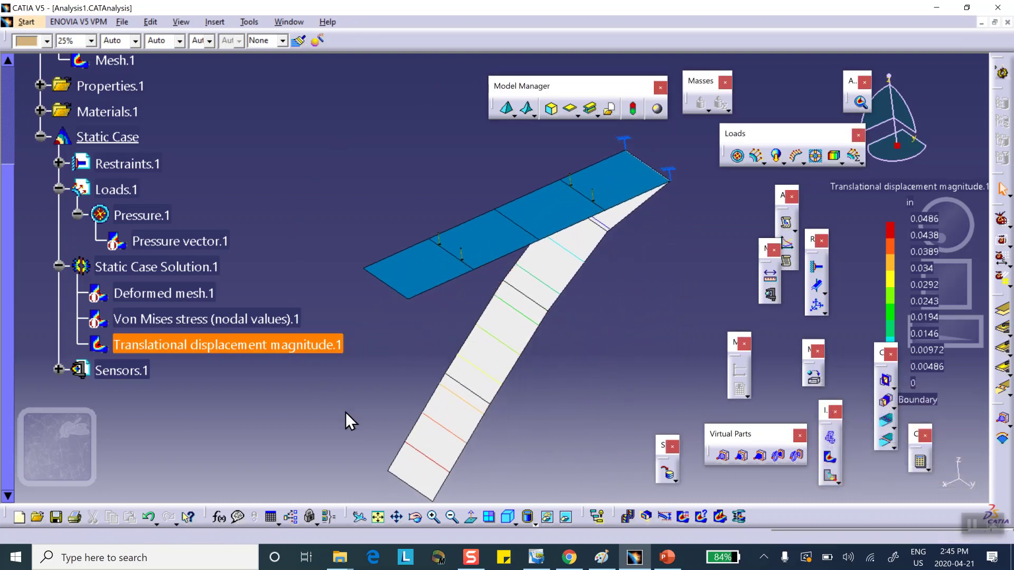
# Activate the pressure vector image beneath Pressure.1
pyautogui.rightClick(172, 240)
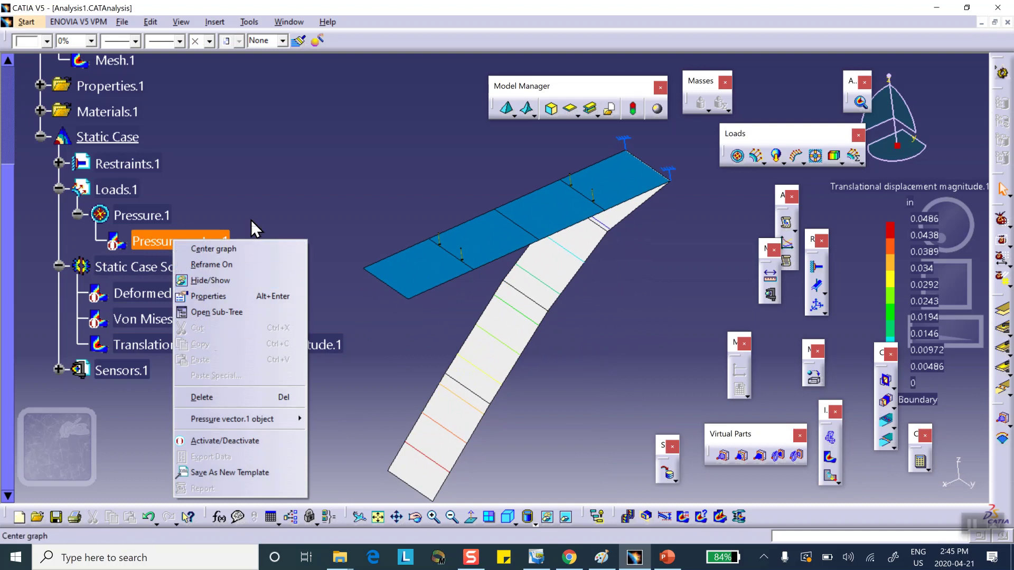
pyautogui.click(279, 183)
pyautogui.rightClick(171, 242)
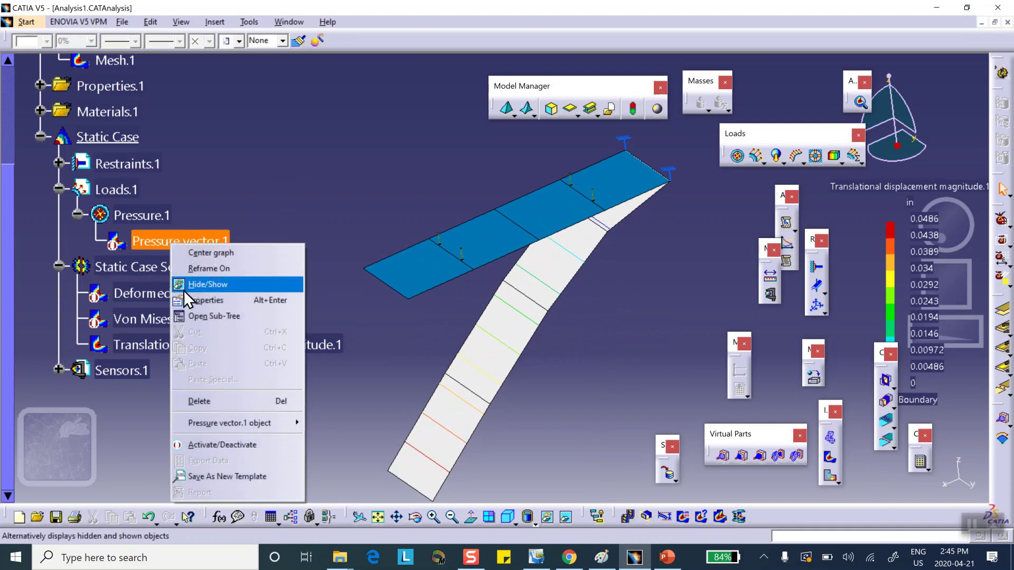
pyautogui.click(209, 444)
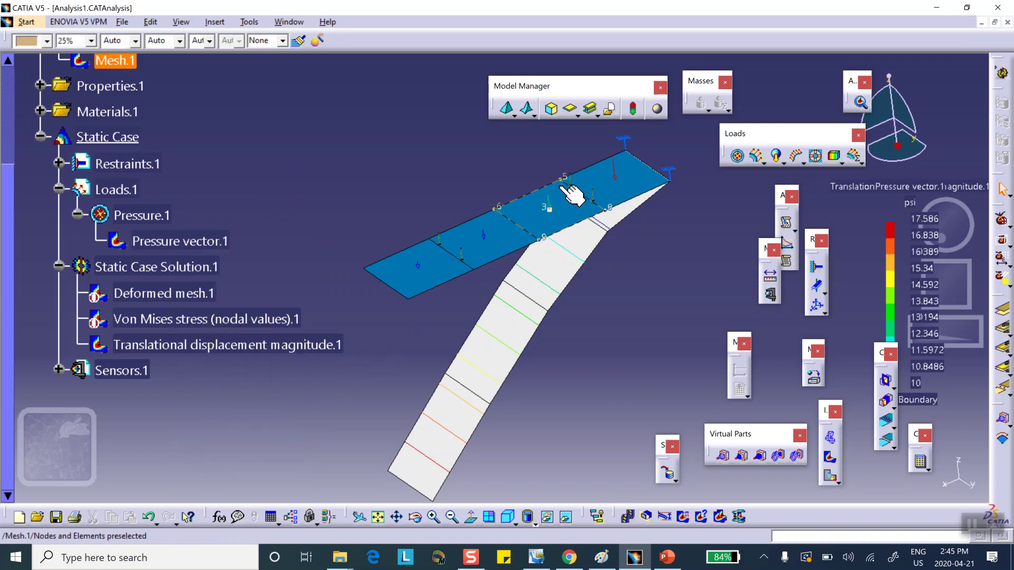
# Examine the pressure vectors along the shell and compare them with the load distribution sketches on the PowerPoint slide
pyautogui.moveTo(631, 247)
pyautogui.mouseDown(button='middle')
pyautogui.moveTo(633, 266)
pyautogui.moveTo(638, 213)
pyautogui.moveTo(595, 297)
pyautogui.mouseUp(button='middle')
pyautogui.click(633, 266)
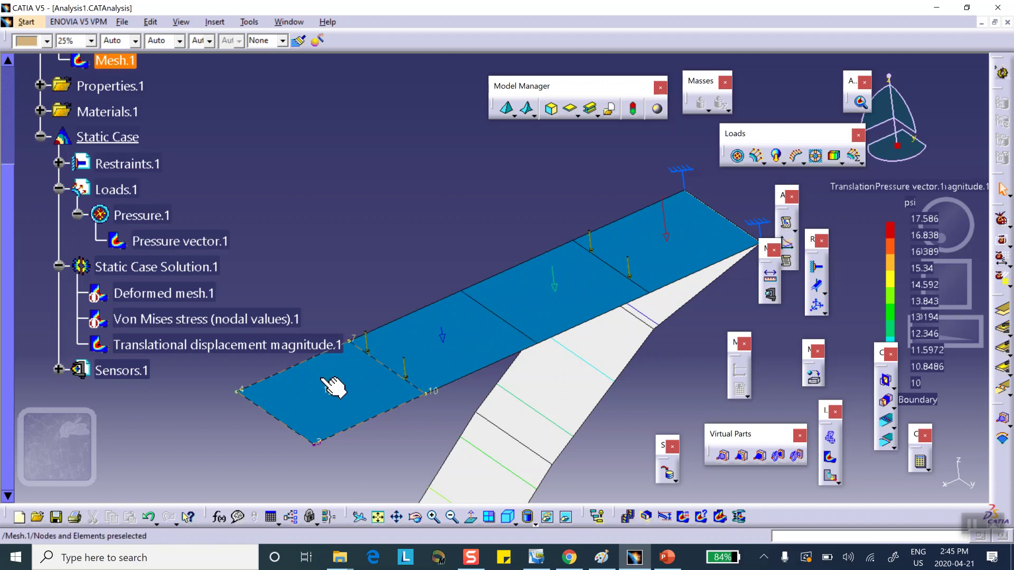
pyautogui.moveTo(437, 220); pyautogui.dragTo(446, 265, button='middle')
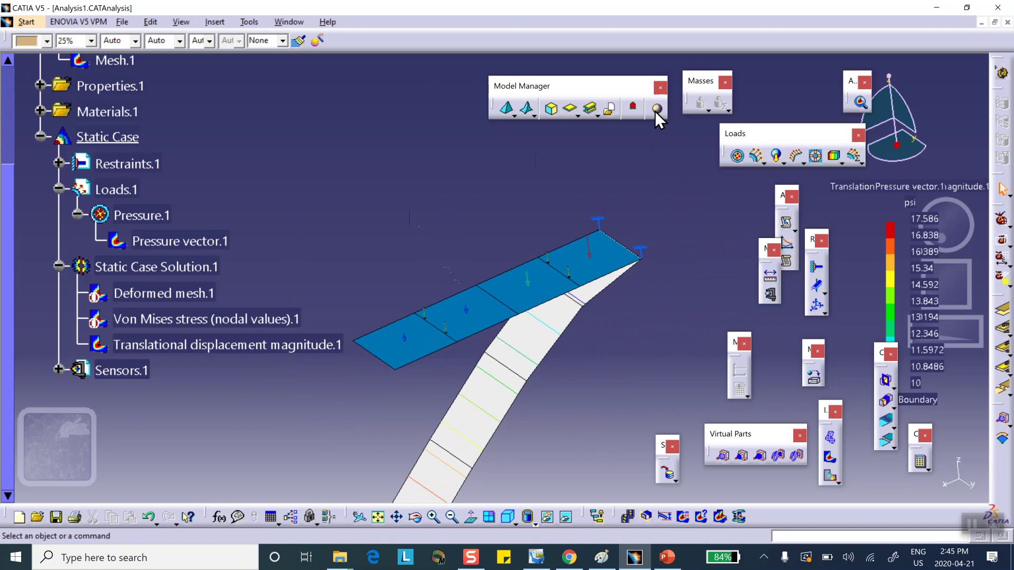
pyautogui.moveTo(439, 206); pyautogui.dragTo(478, 159, button='middle')
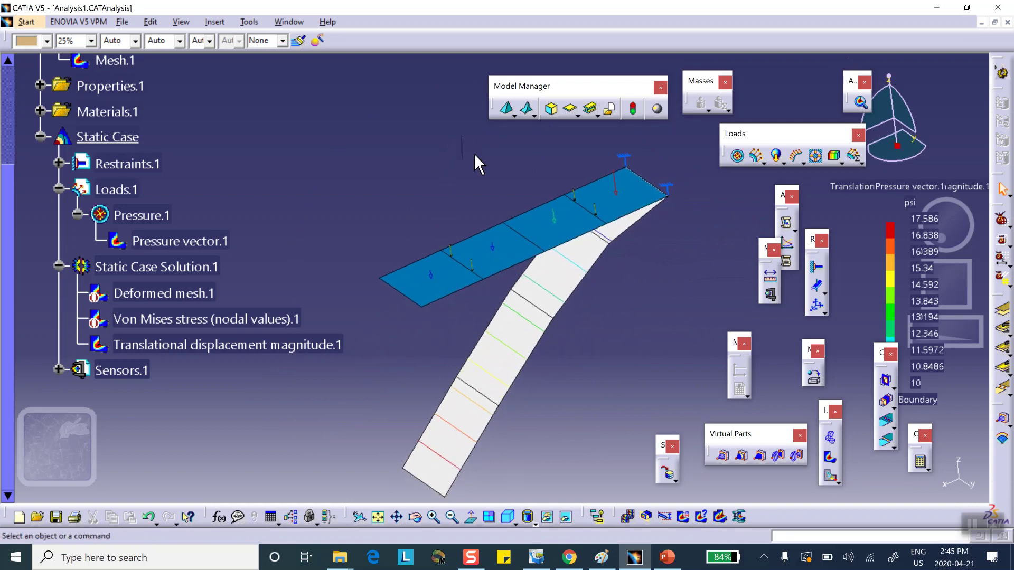
pyautogui.click(668, 560)
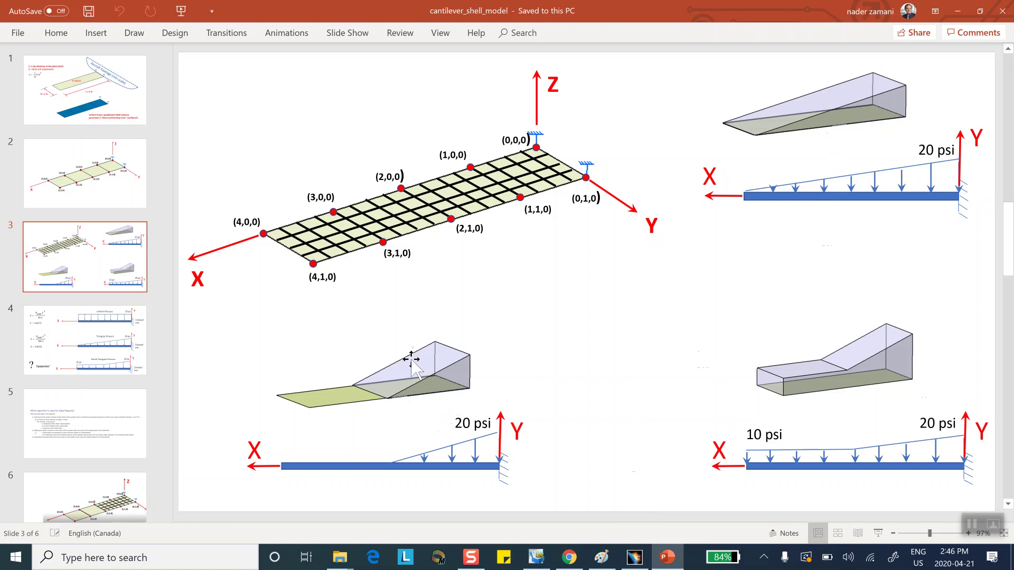
# Read the data mapping algorithm slide in the PowerPoint presentation and return to the CATIA analysis
pyautogui.click(99, 422)
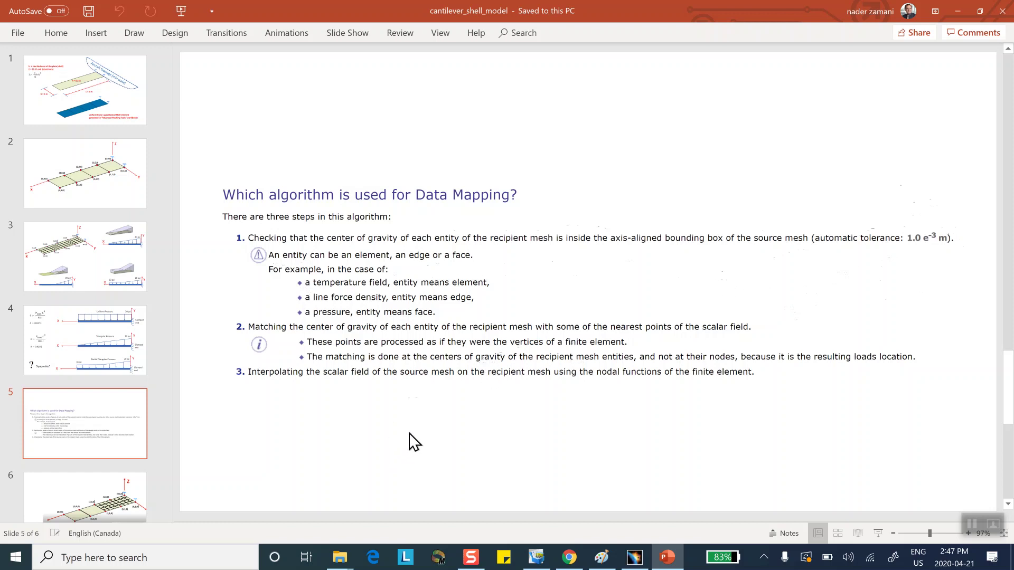
pyautogui.click(957, 10)
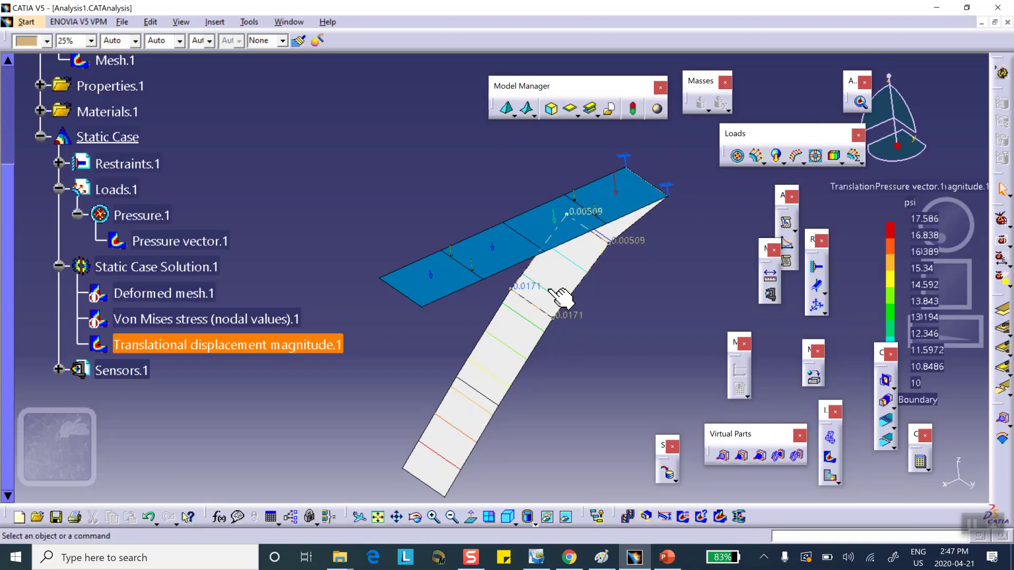
# Delete the pressure vector image beneath Pressure.1 and deactivate the translational displacement magnitude image
pyautogui.rightClick(212, 244)
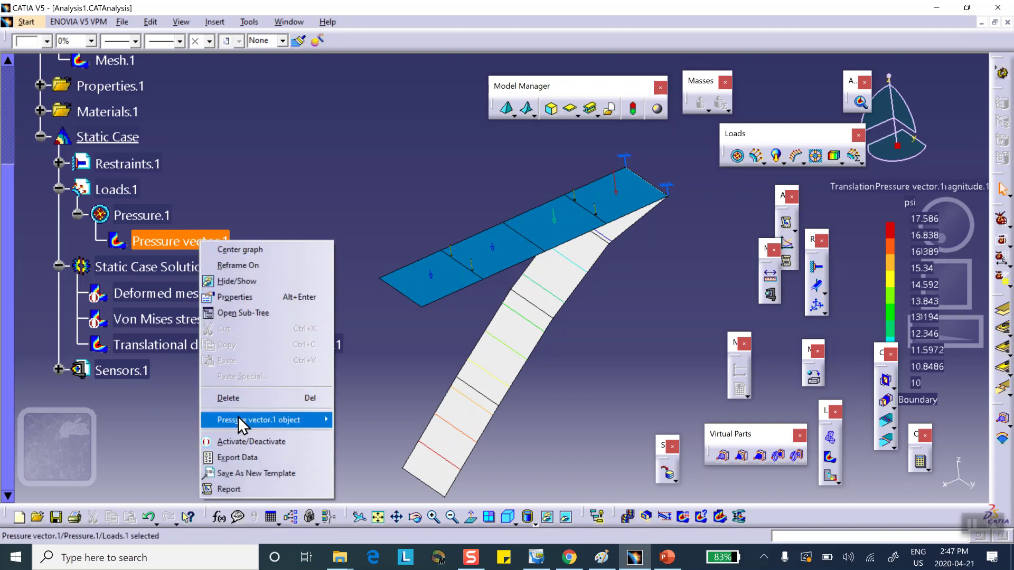
pyautogui.click(234, 400)
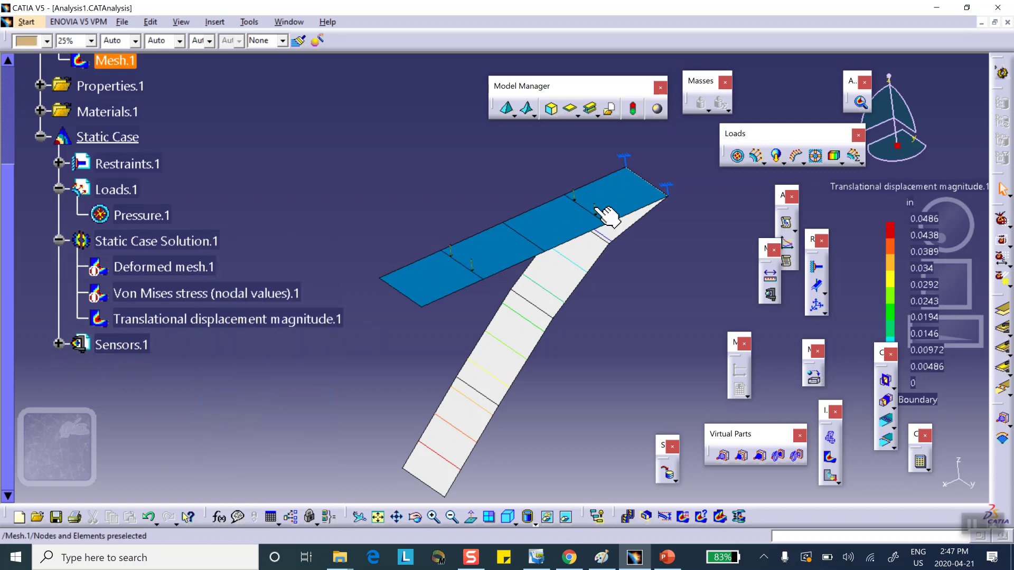
pyautogui.rightClick(232, 321)
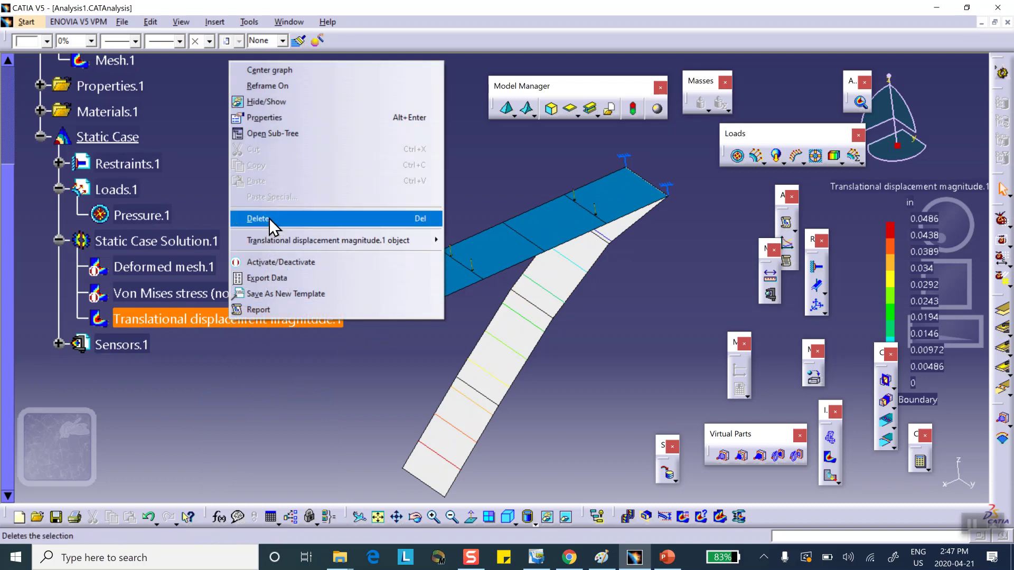
pyautogui.click(261, 262)
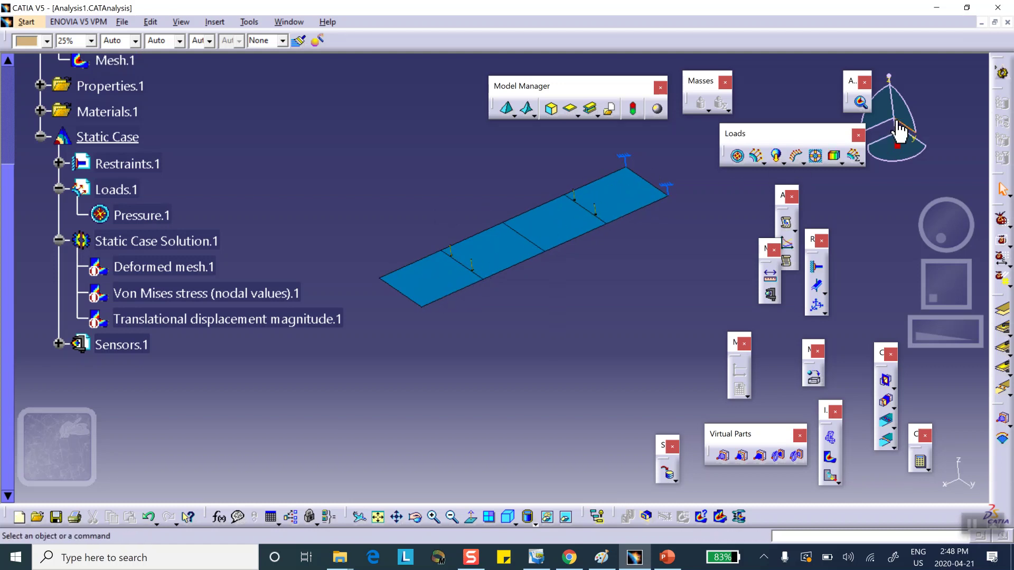
# Switch the analysis to the Advanced Meshing Tools workbench
pyautogui.click(1002, 73)
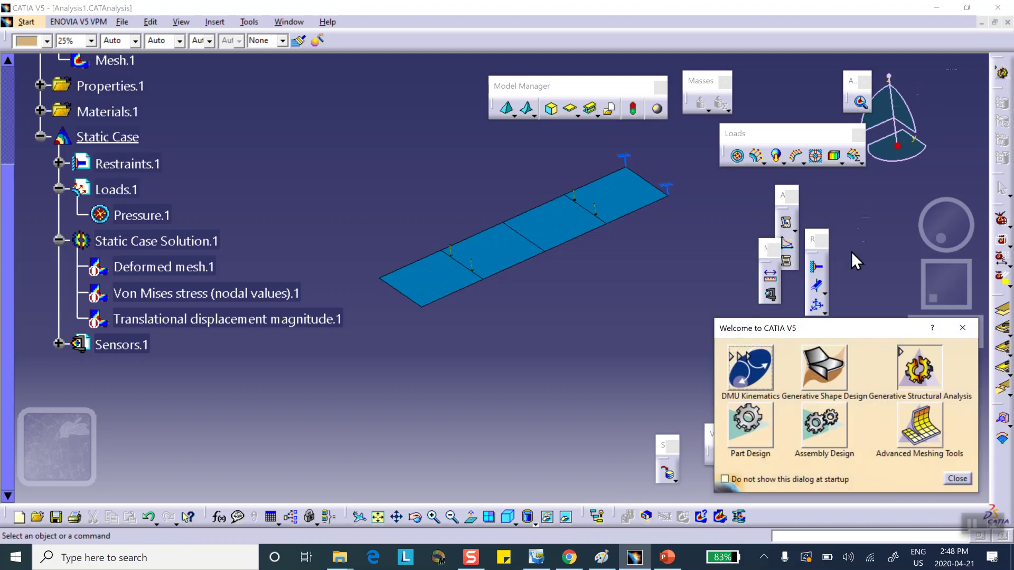
pyautogui.click(922, 423)
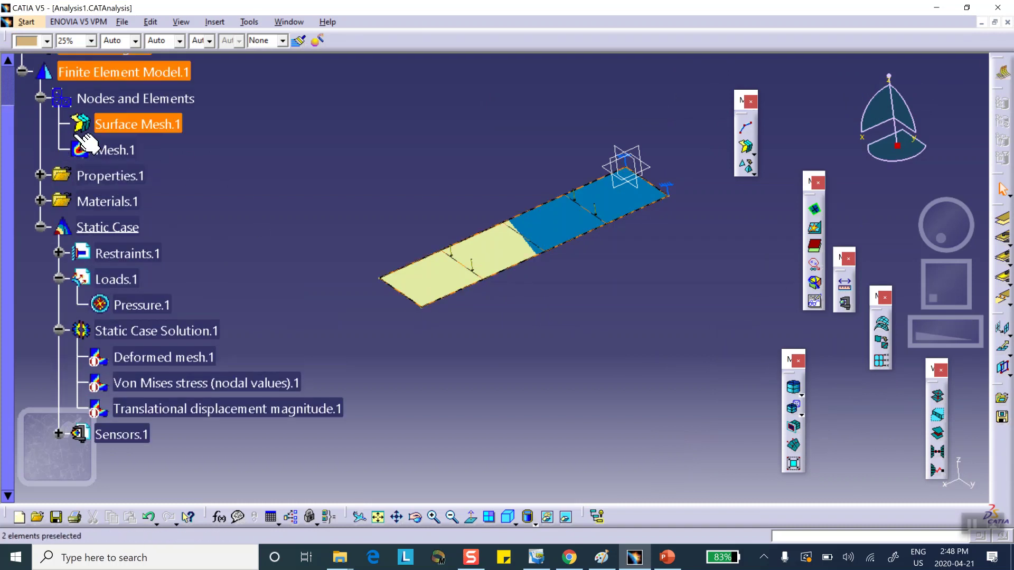
# Hide Surface Mesh.1 and show it again
pyautogui.rightClick(440, 295)
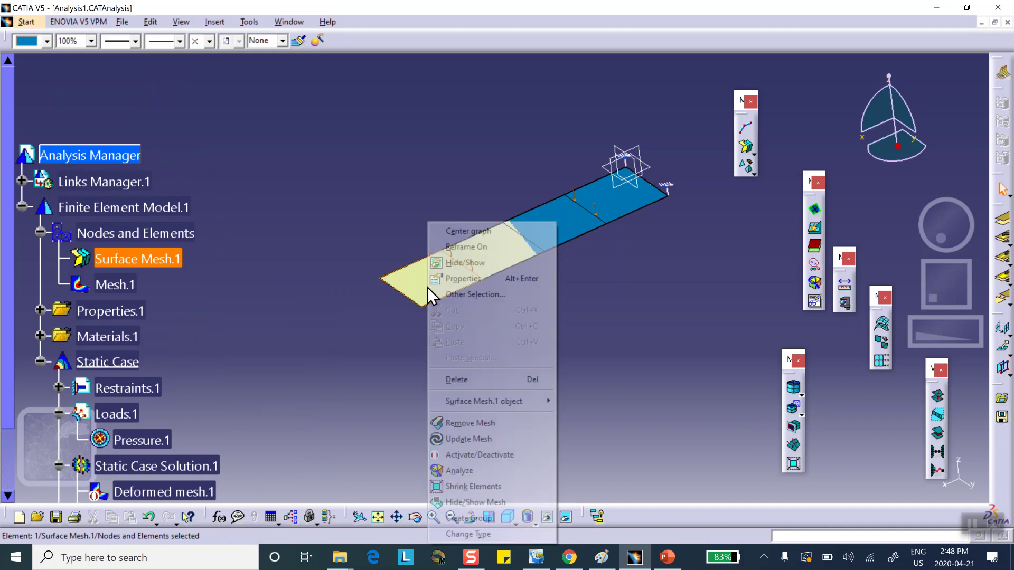
pyautogui.click(476, 261)
pyautogui.click(128, 259)
pyautogui.rightClick(127, 258)
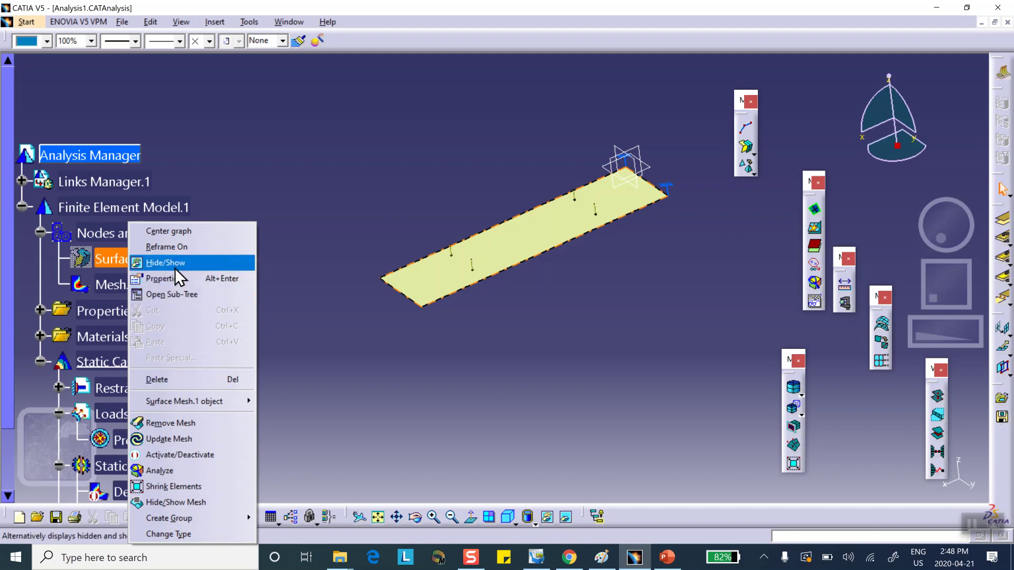
pyautogui.click(174, 263)
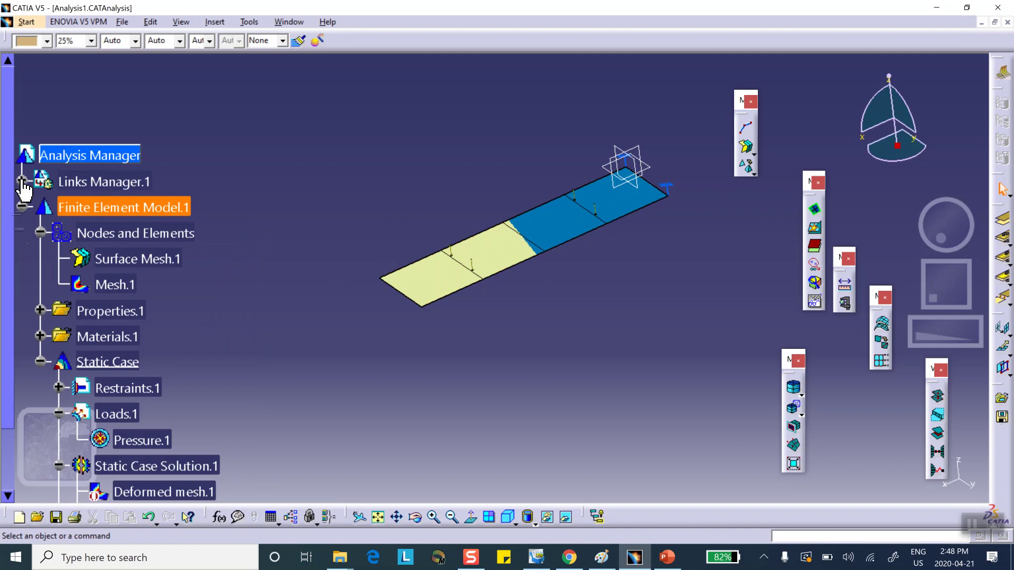
# Expand Links Manager.1 and Link.1, and hide Part1 under Product1
pyautogui.click(22, 181)
pyautogui.click(40, 206)
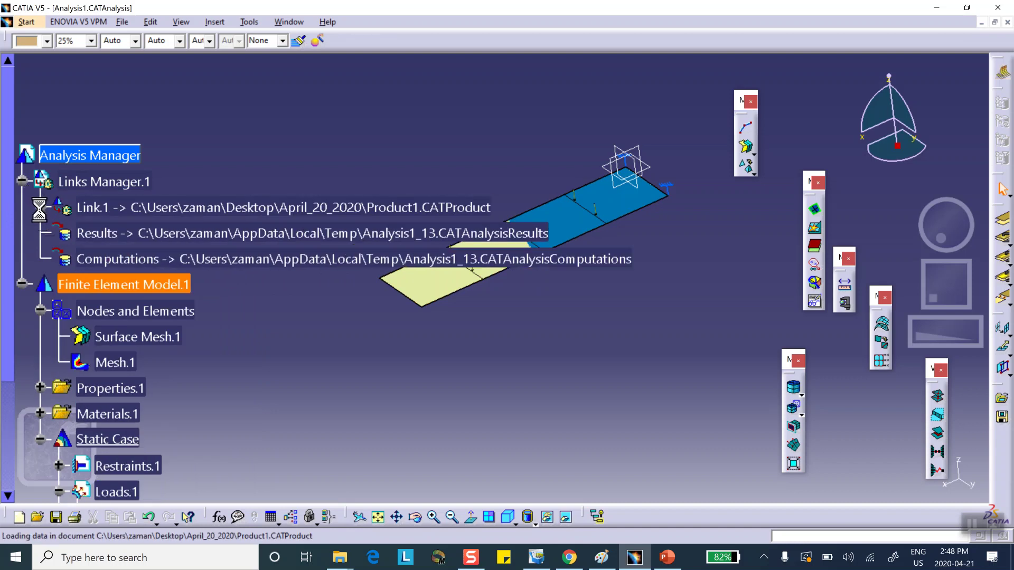
pyautogui.rightClick(150, 287)
pyautogui.click(171, 322)
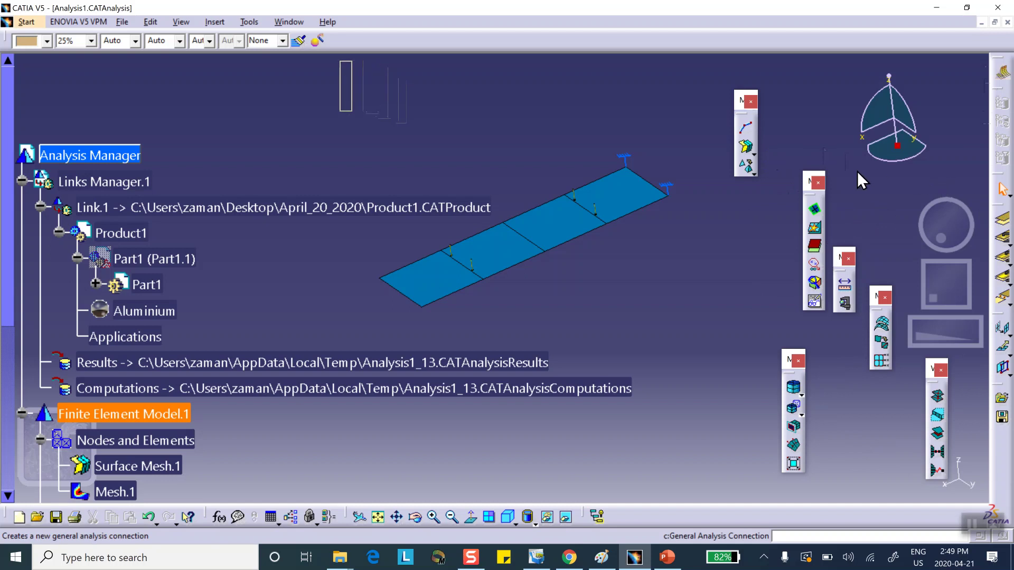
pyautogui.moveTo(997, 204); pyautogui.dragTo(858, 172)
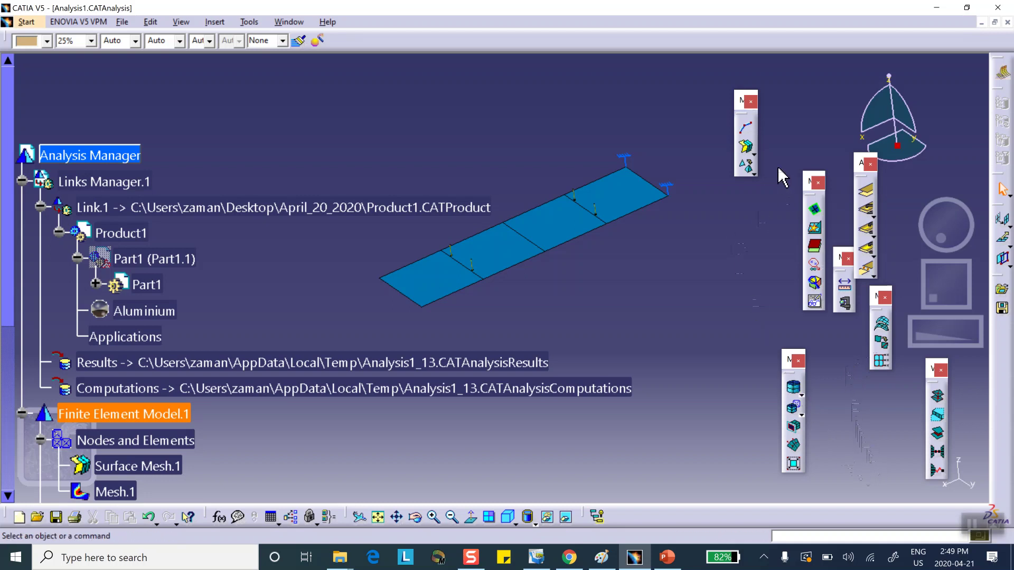
pyautogui.click(755, 151)
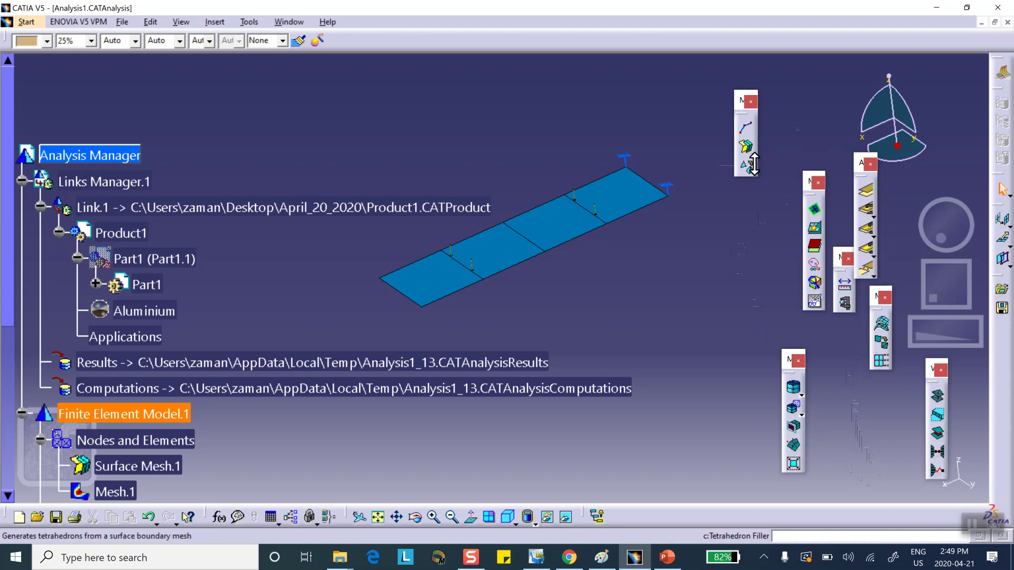
pyautogui.click(755, 170)
pyautogui.click(752, 218)
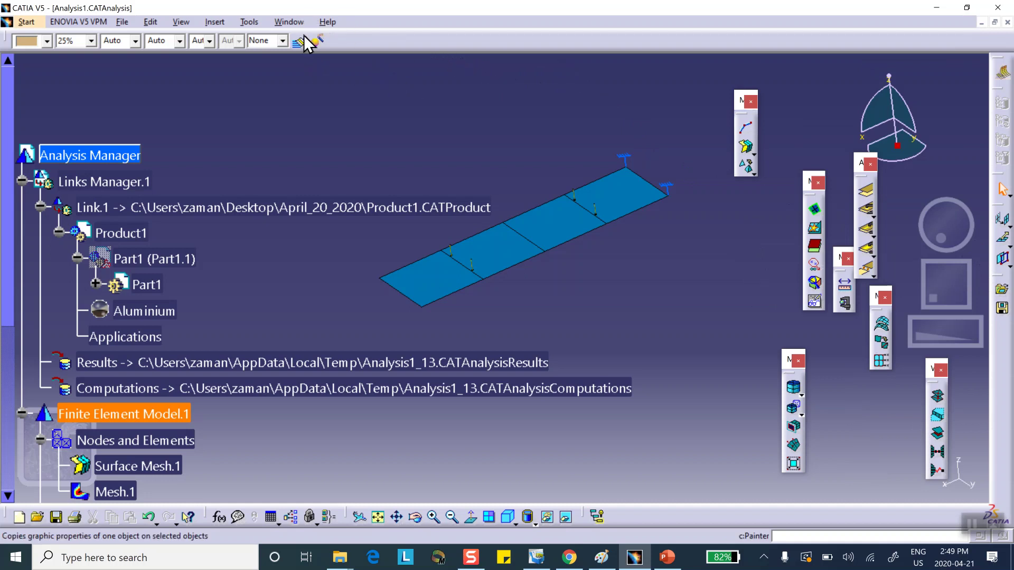
# Restore the contents and positions of all toolbars, and remove the floating ENOVIA V5 VPM Navigator toolbar
pyautogui.click(284, 21)
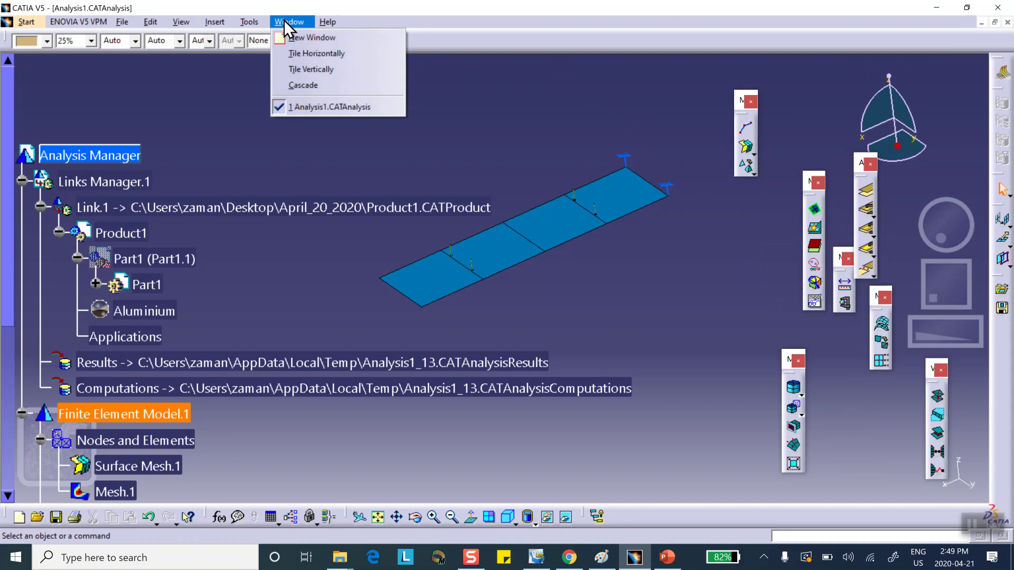
pyautogui.moveTo(264, 21)
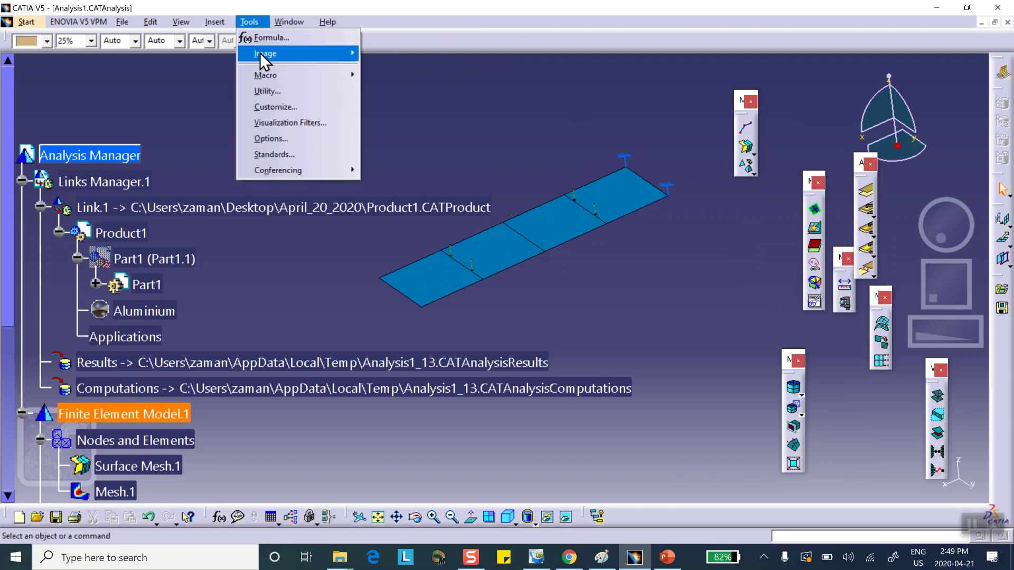
pyautogui.click(271, 109)
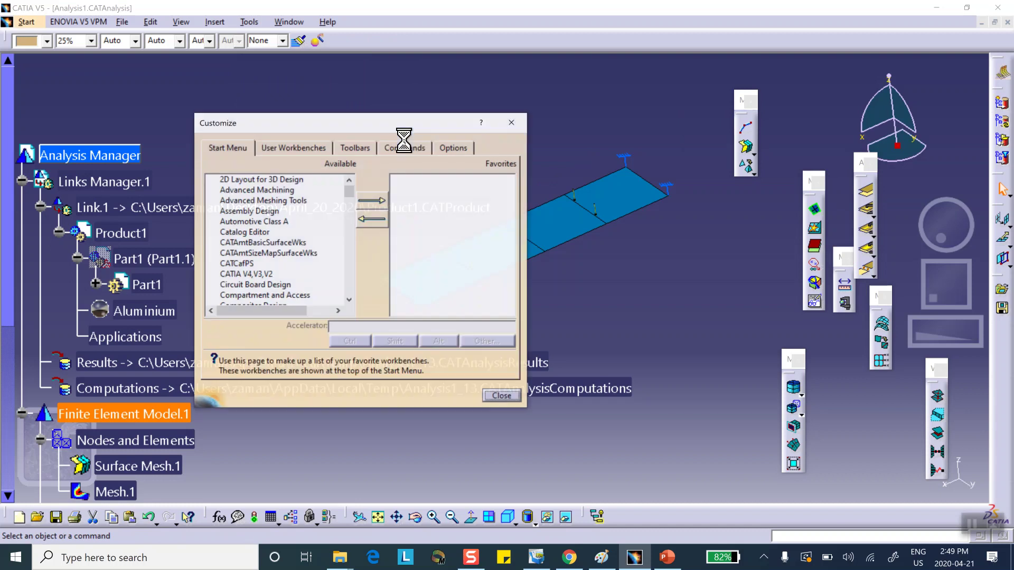
pyautogui.click(358, 148)
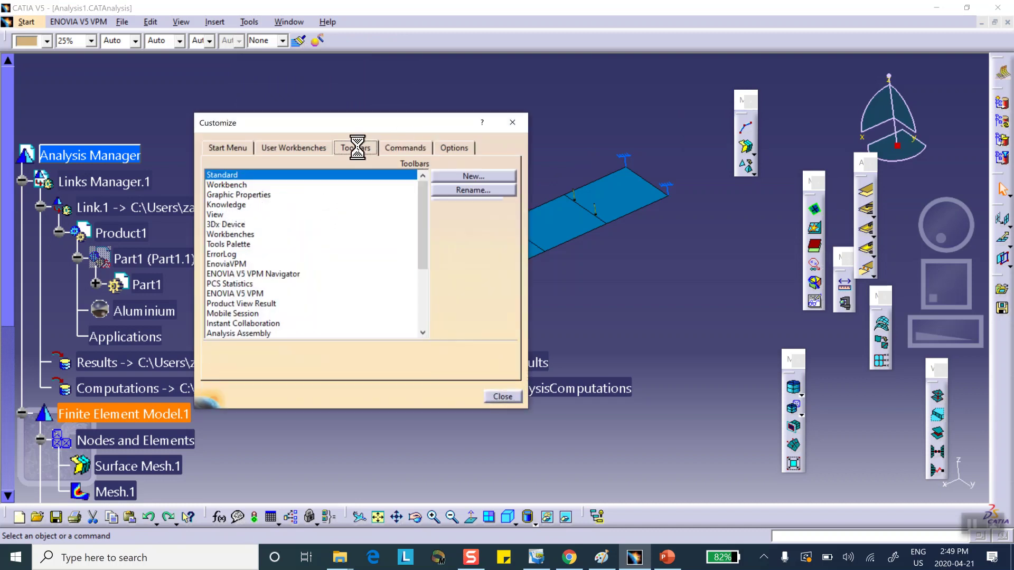
pyautogui.click(452, 232)
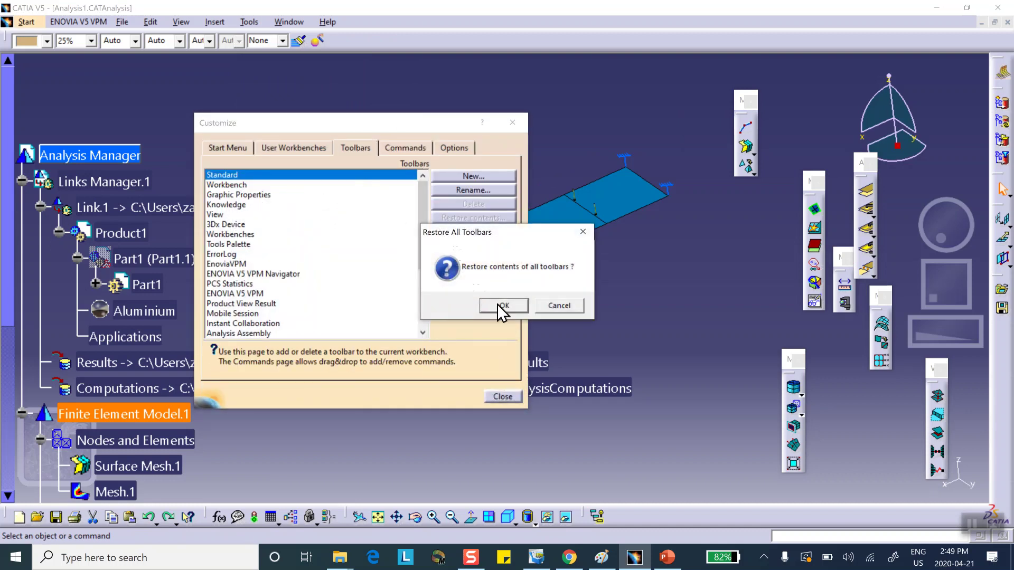
pyautogui.click(502, 308)
pyautogui.click(466, 247)
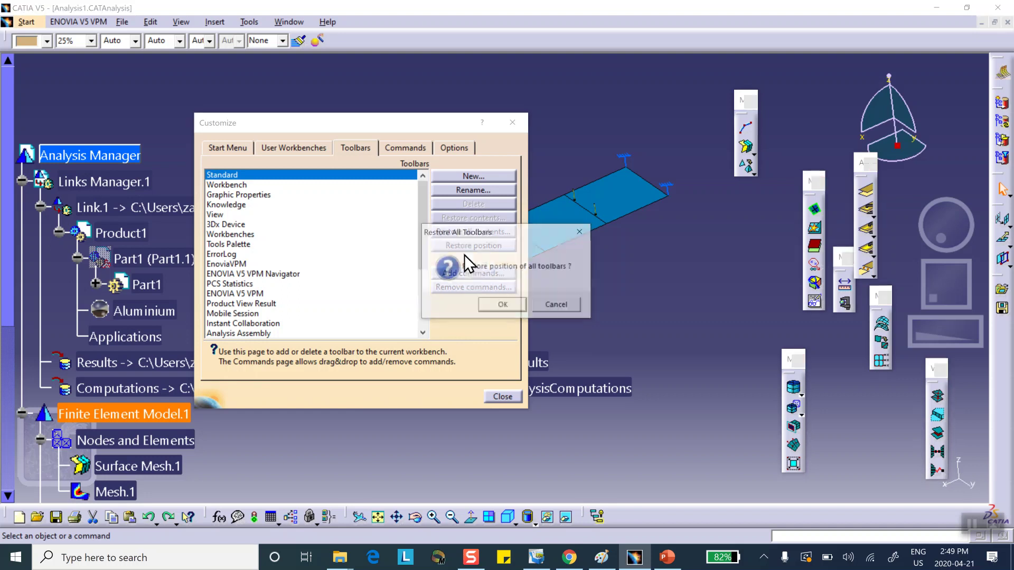
pyautogui.click(495, 304)
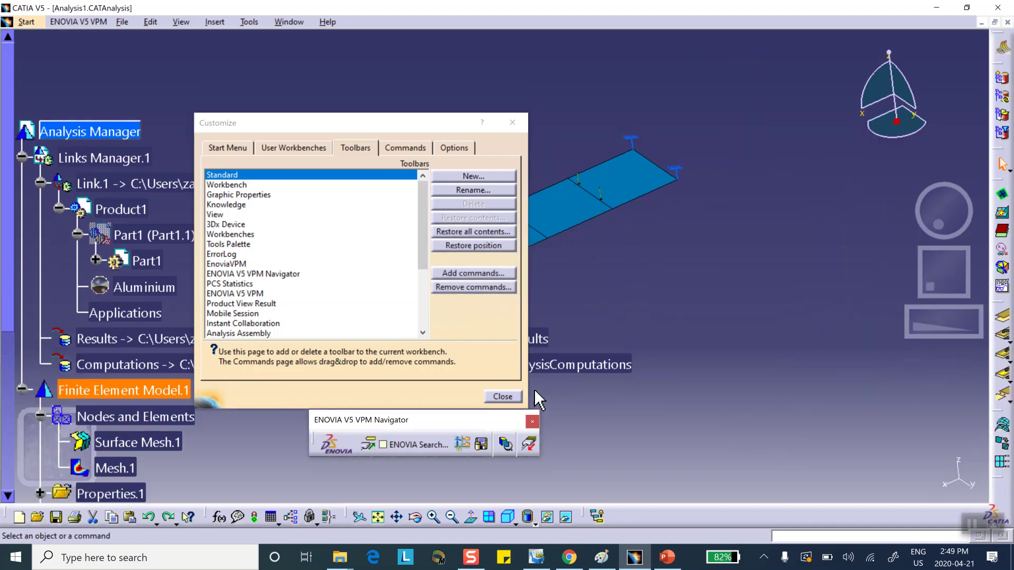
pyautogui.click(532, 421)
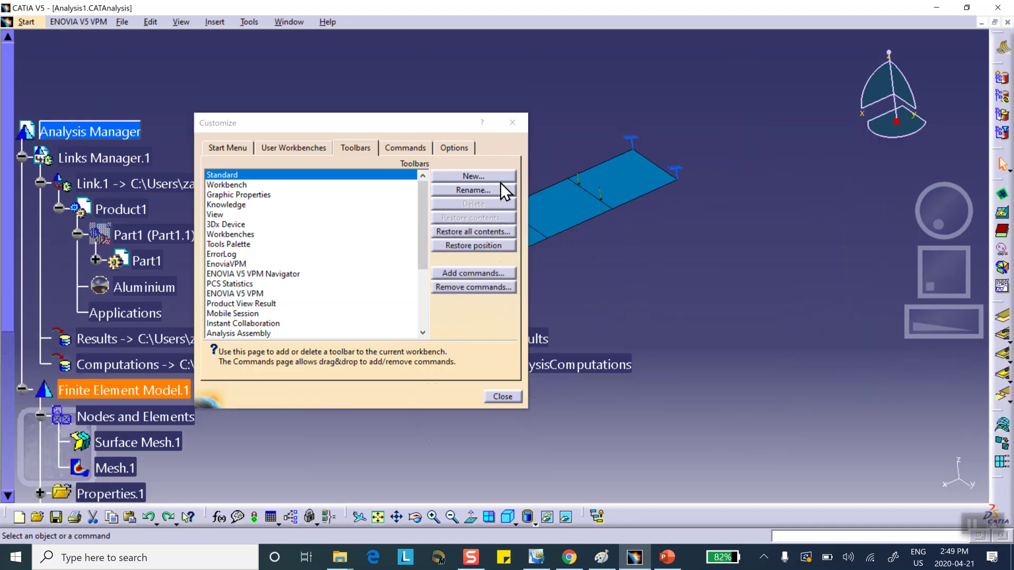
pyautogui.click(512, 123)
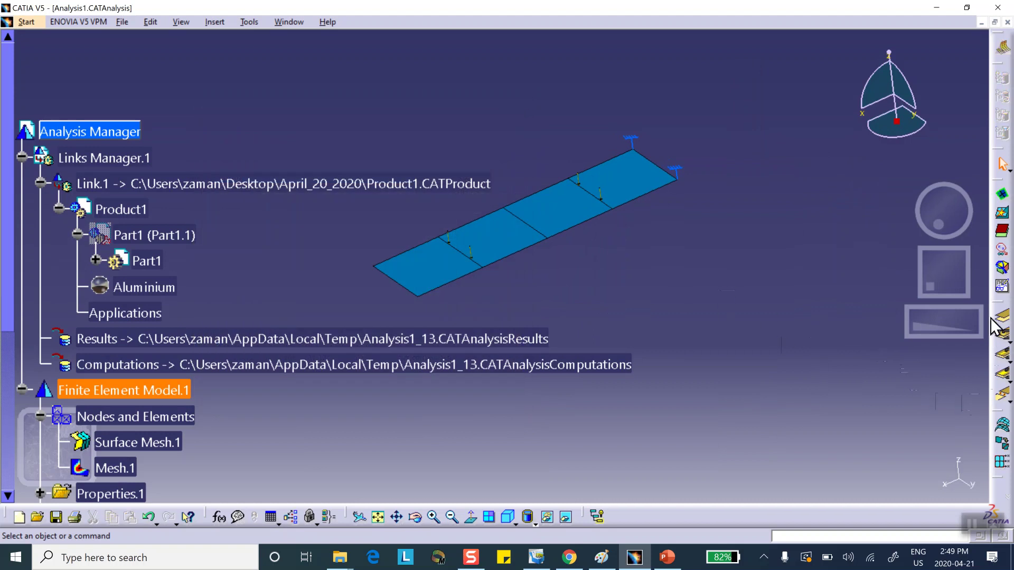
# Undock three toolbars into the graphics area, including the one with the beam, surface and tetrahedron meshing commands
pyautogui.moveTo(997, 302); pyautogui.dragTo(889, 171)
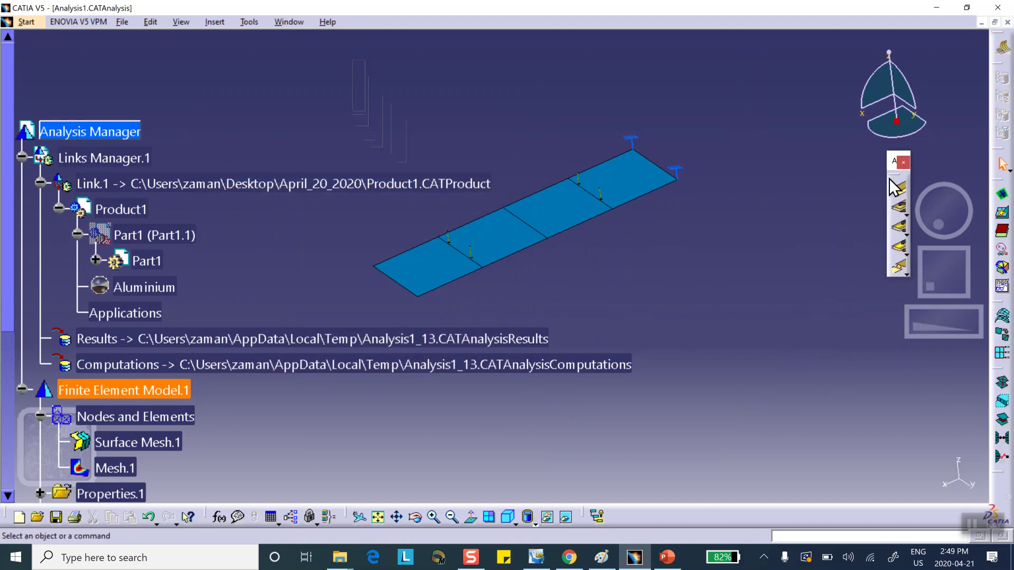
pyautogui.moveTo(988, 302); pyautogui.dragTo(865, 211)
pyautogui.moveTo(998, 408); pyautogui.dragTo(853, 359)
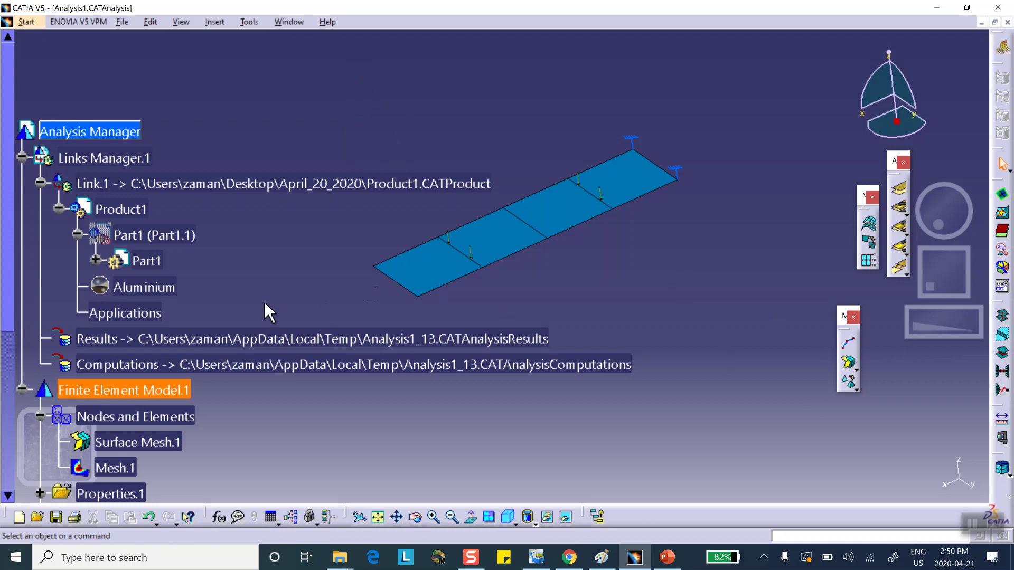
pyautogui.click(849, 364)
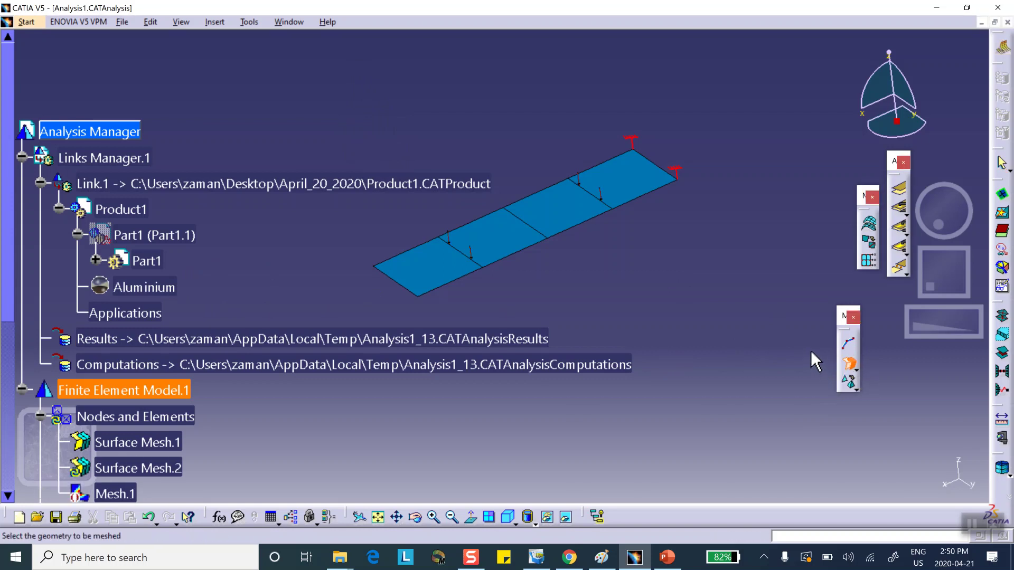
pyautogui.click(855, 363)
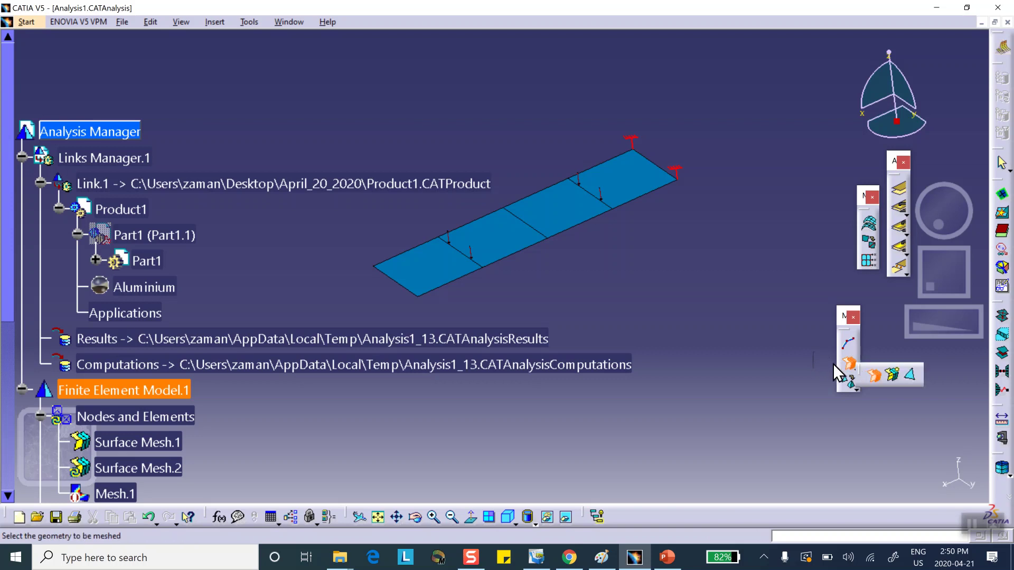
pyautogui.click(850, 361)
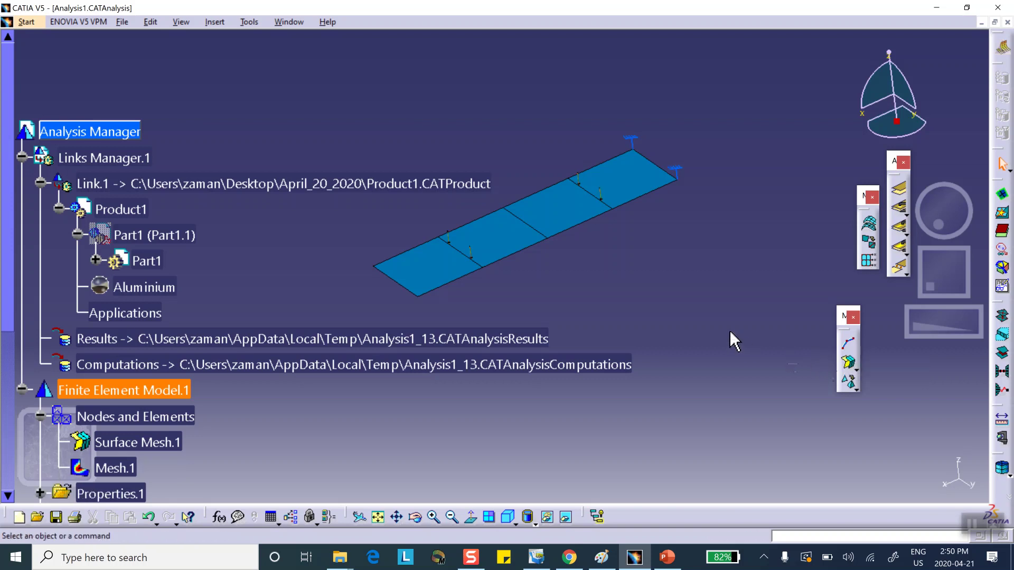
# Open Surface Mesh.1 for editing and accept its global mesh parameters
pyautogui.scroll(-3, 200, 253)
pyautogui.scroll(-2, 211, 257)
pyautogui.doubleClick(125, 252)
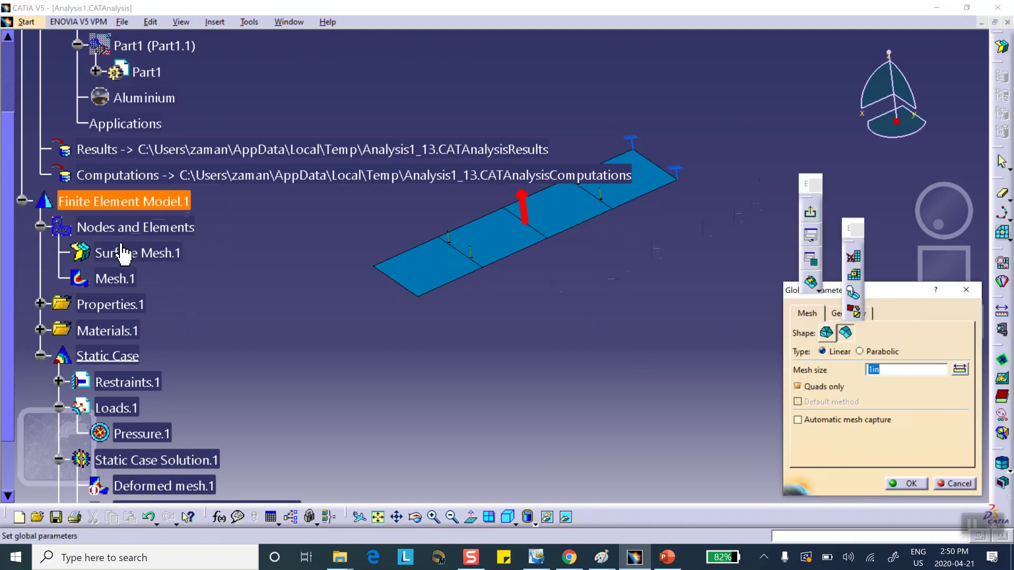
pyautogui.click(906, 483)
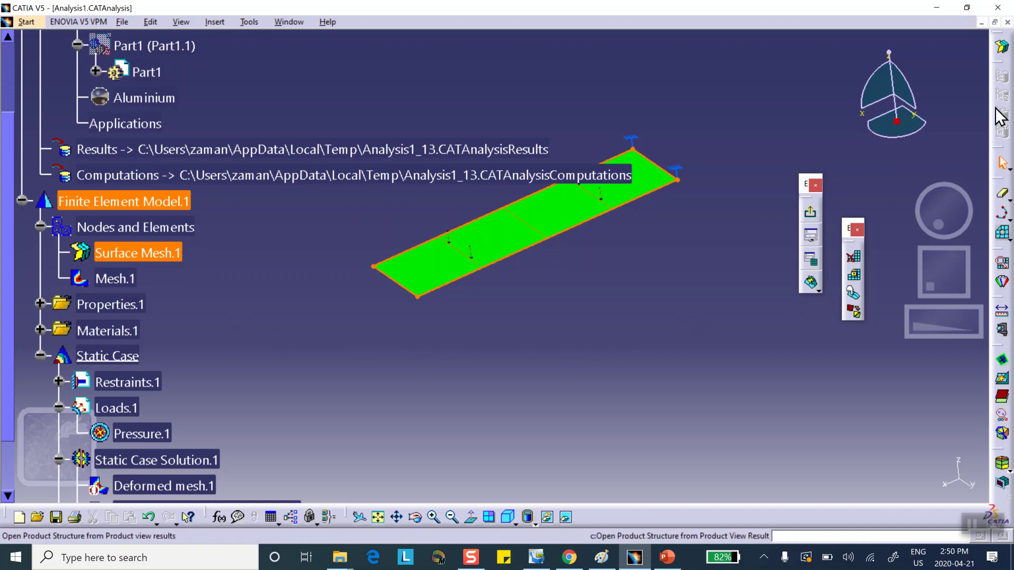
pyautogui.click(141, 254)
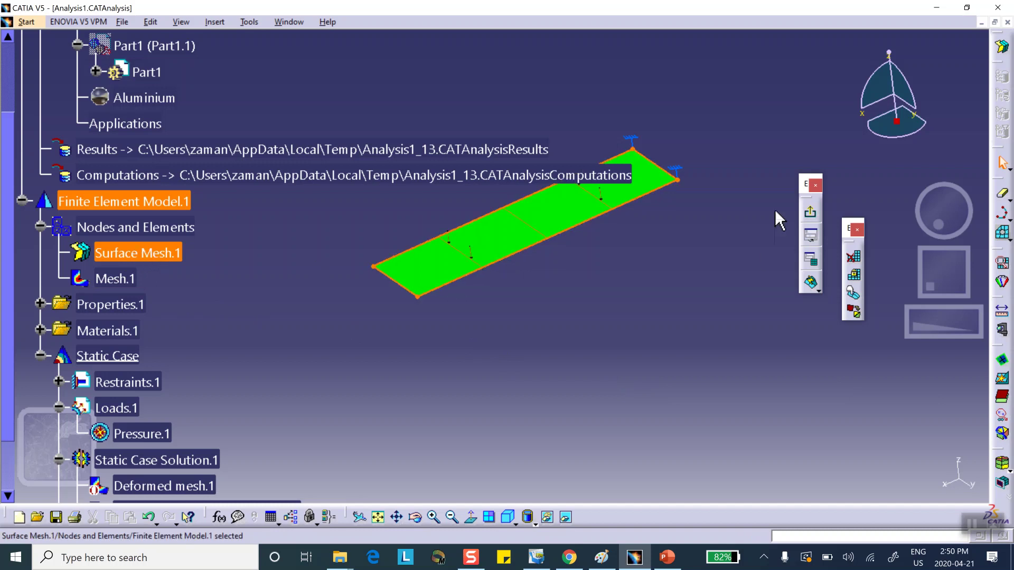
pyautogui.click(854, 296)
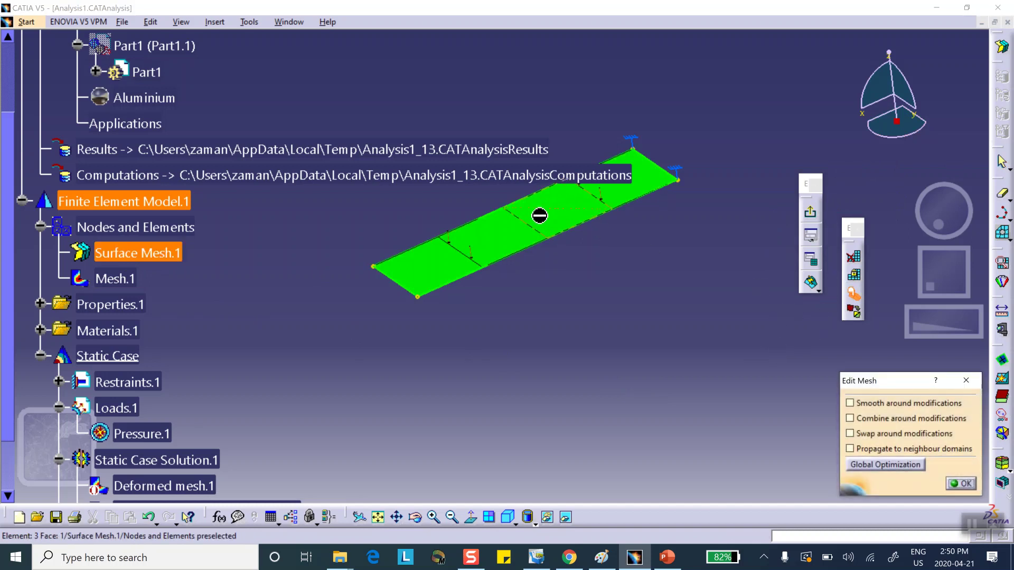
pyautogui.press('Escape')
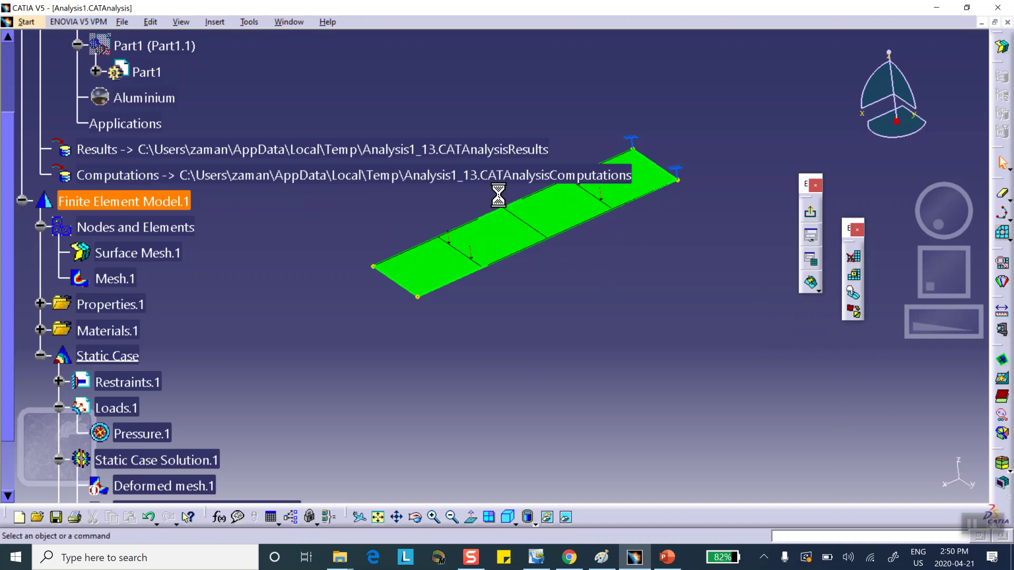
# Split the four quadrilateral elements of the surface mesh into triangles along their diagonals with Edit Mesh, without smoothing or propagation options
pyautogui.press('F3')
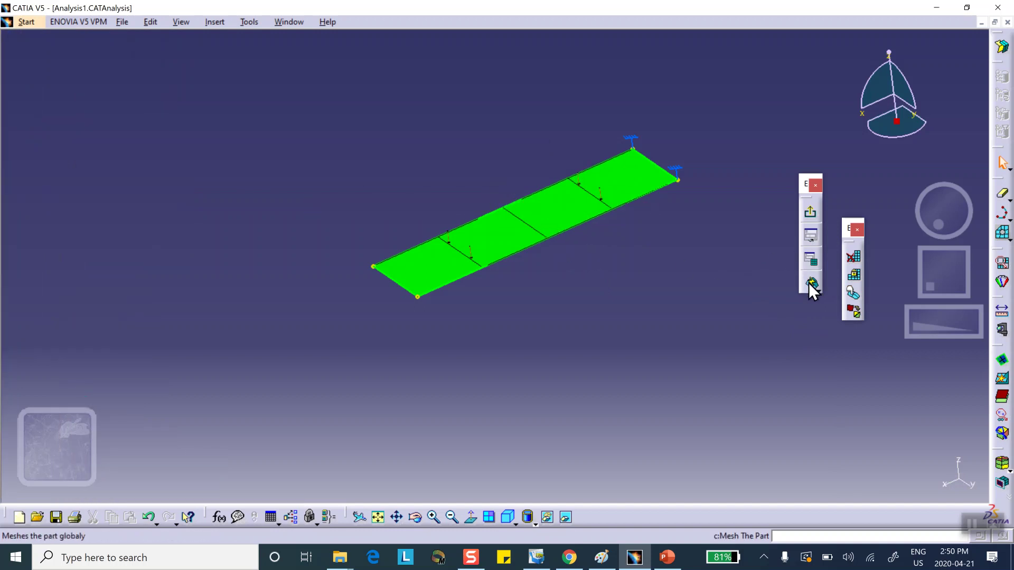
pyautogui.click(851, 291)
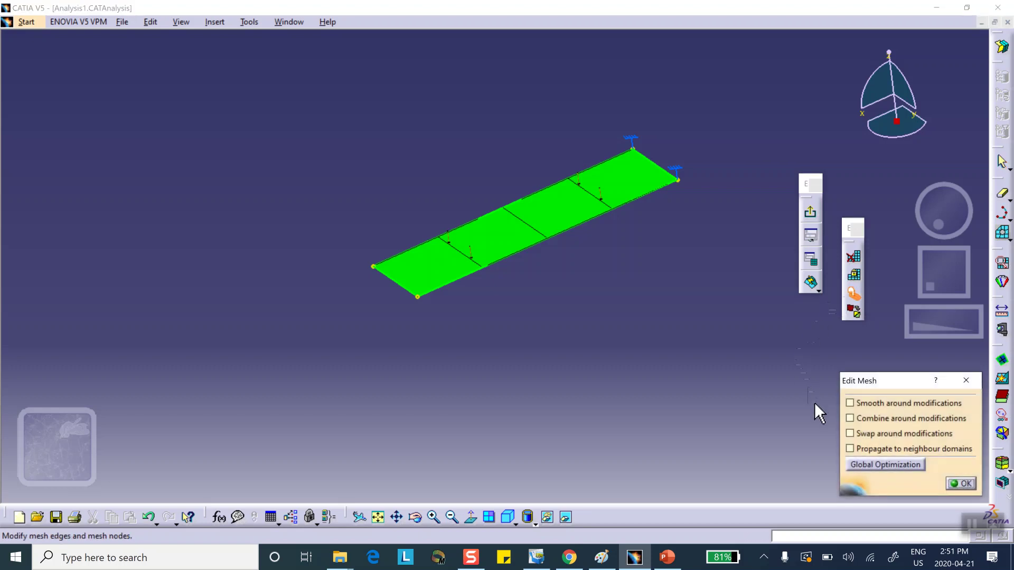
pyautogui.click(610, 179)
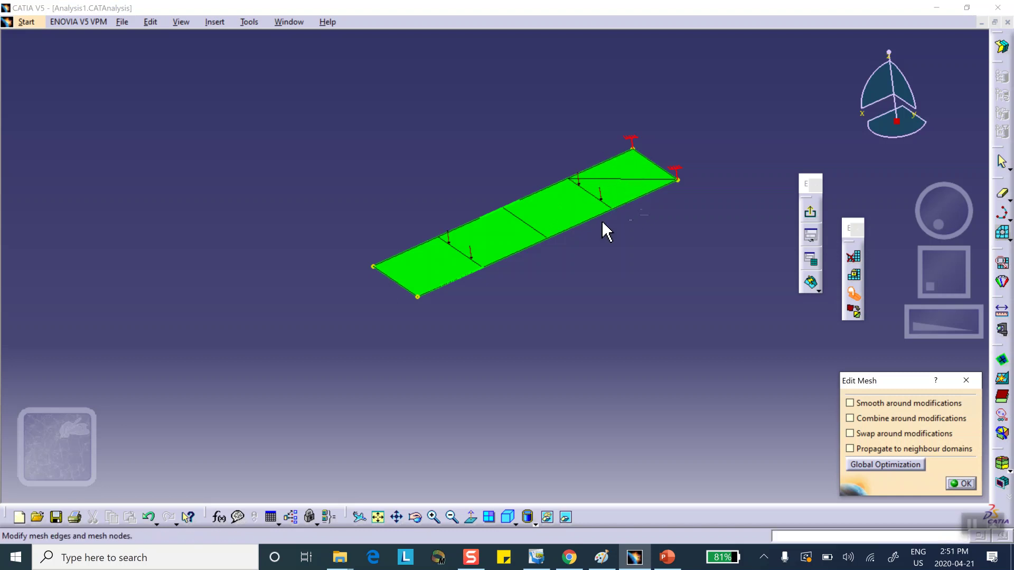
pyautogui.click(544, 208)
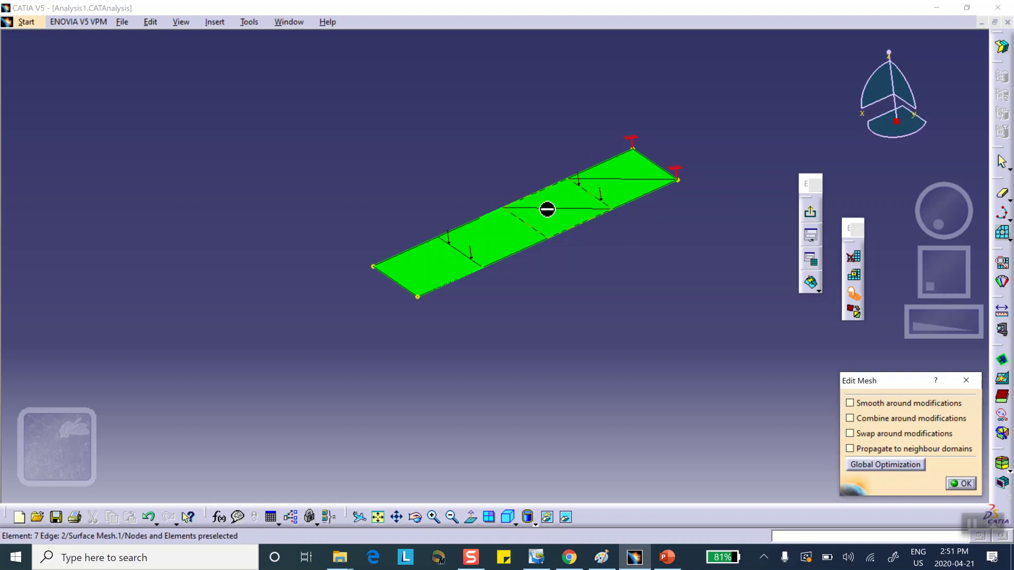
pyautogui.click(478, 239)
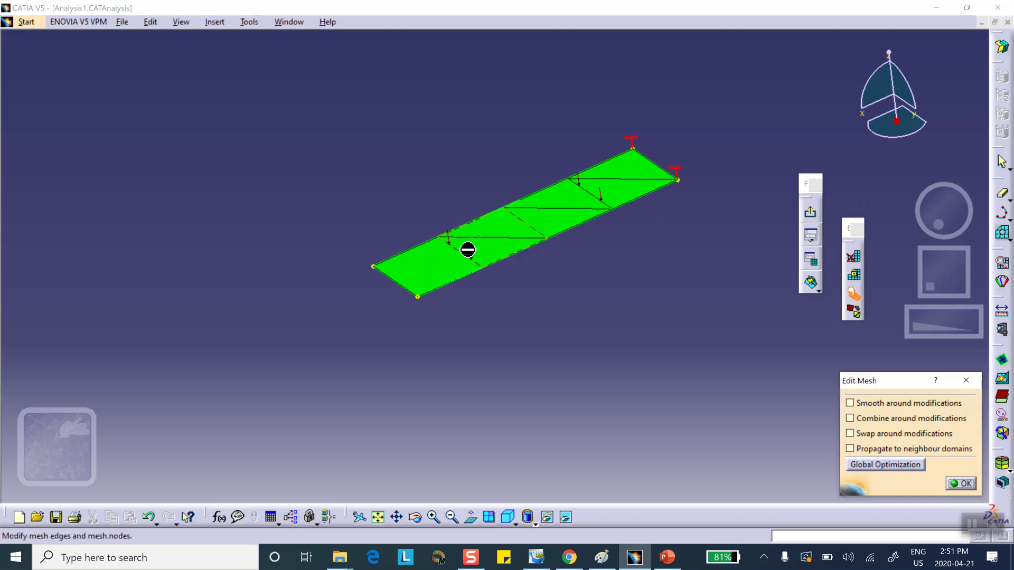
pyautogui.click(423, 262)
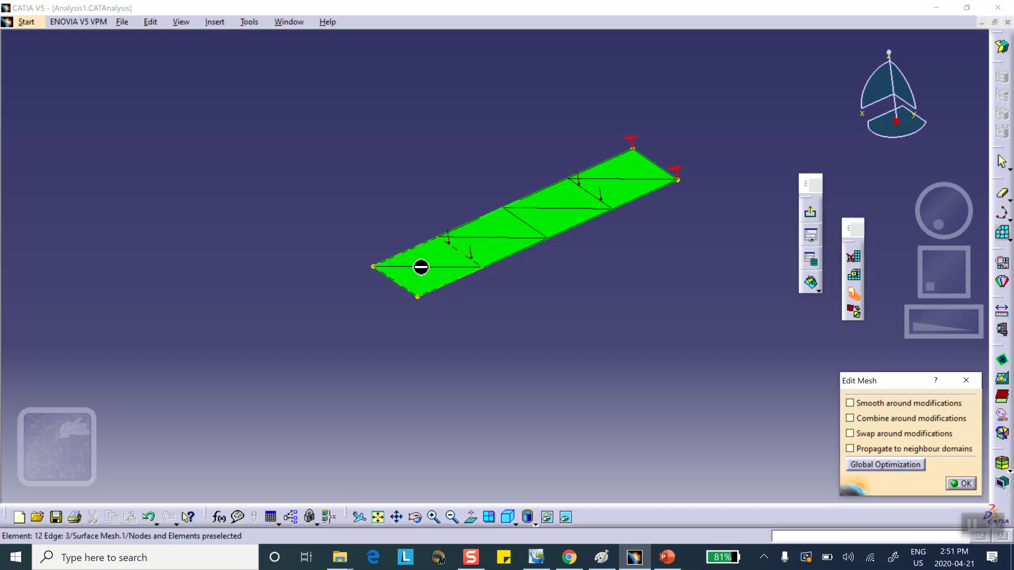
pyautogui.click(962, 483)
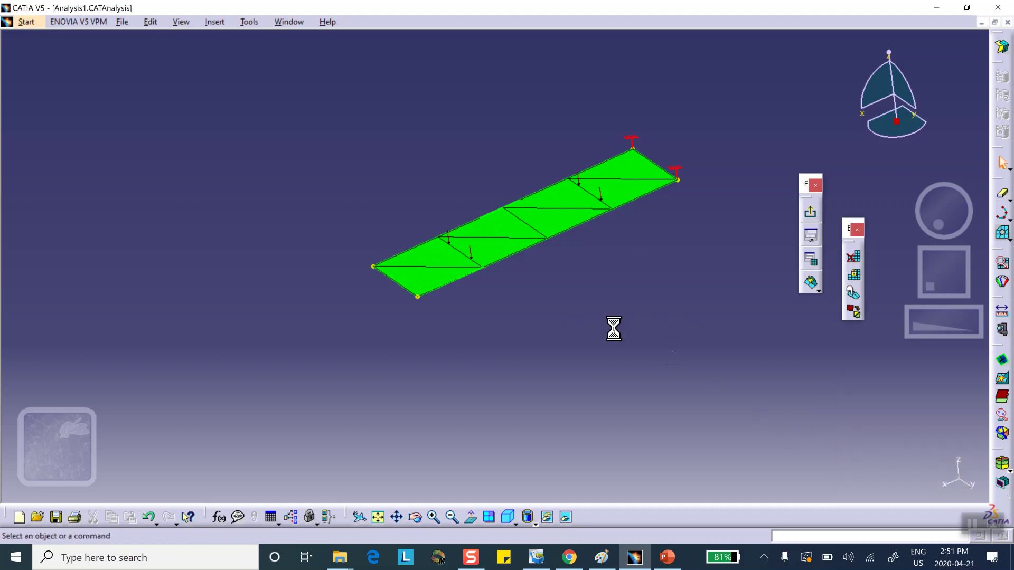
# Exit surface mesh editing, bring back the specification tree, and switch to the Generative Structural Analysis workbench
pyautogui.click(810, 217)
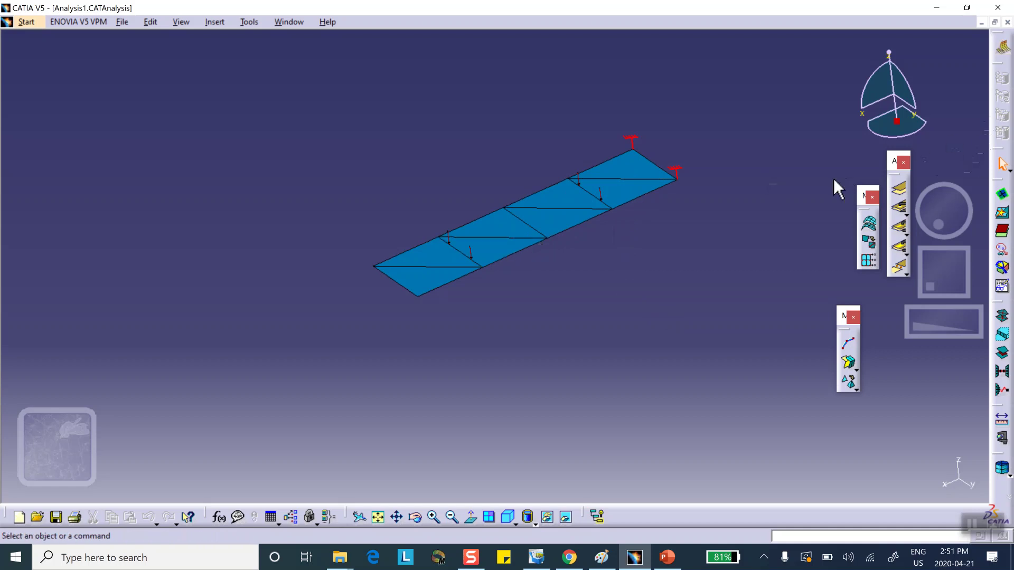
pyautogui.press('F3')
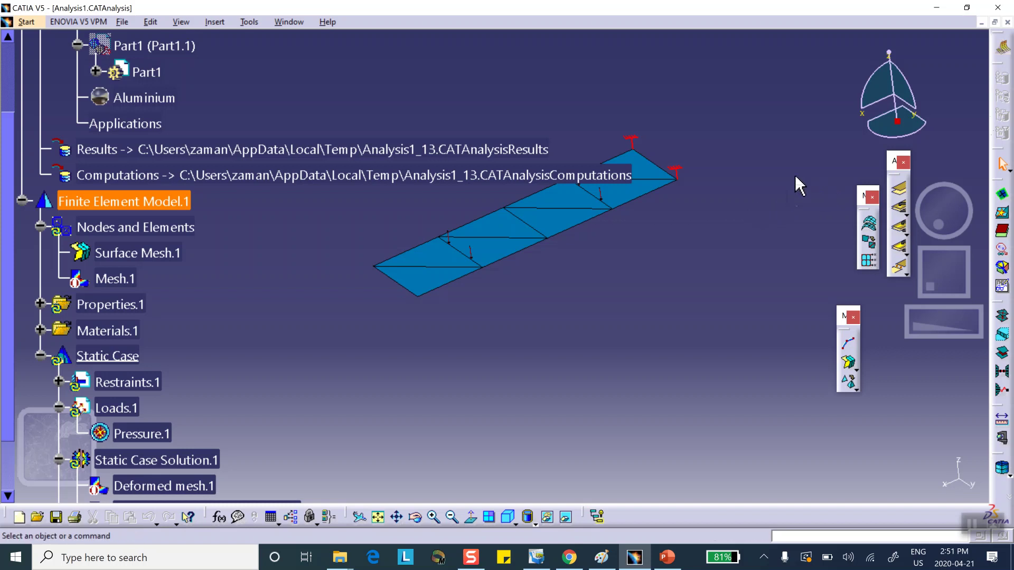
pyautogui.click(1002, 49)
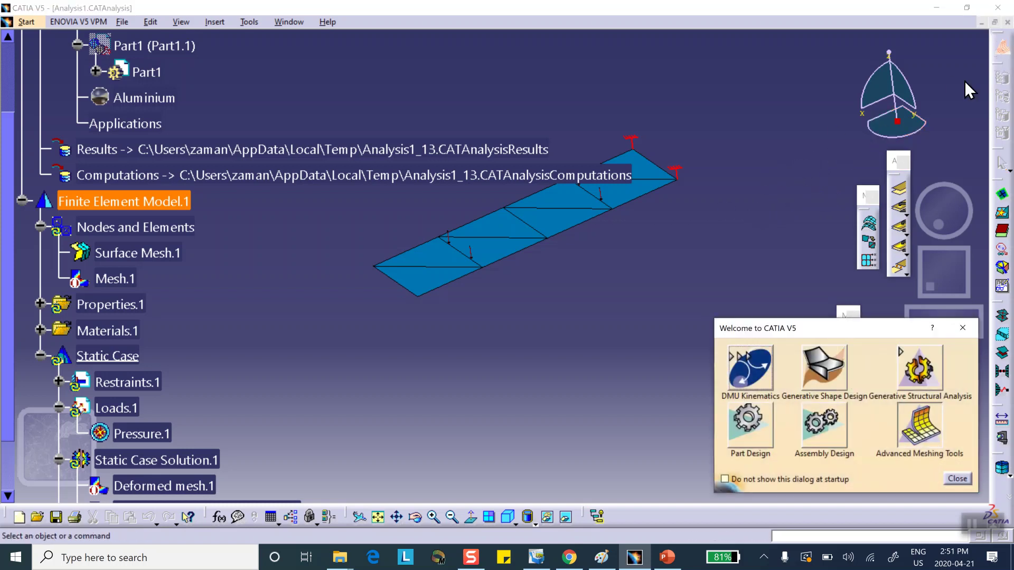
pyautogui.click(919, 368)
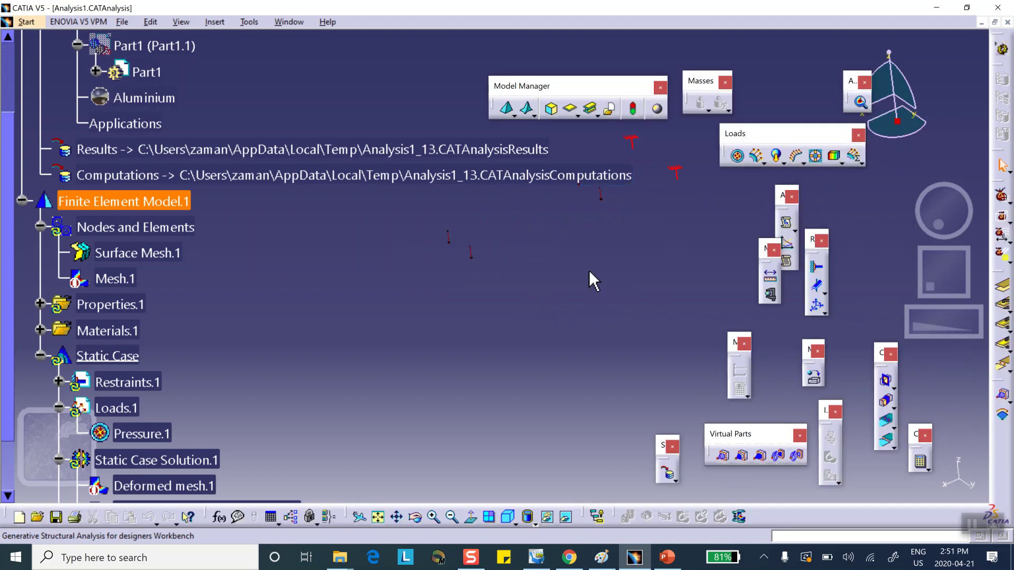
# Show the hidden Part1 (Part1.1) under the product again
pyautogui.click(142, 45)
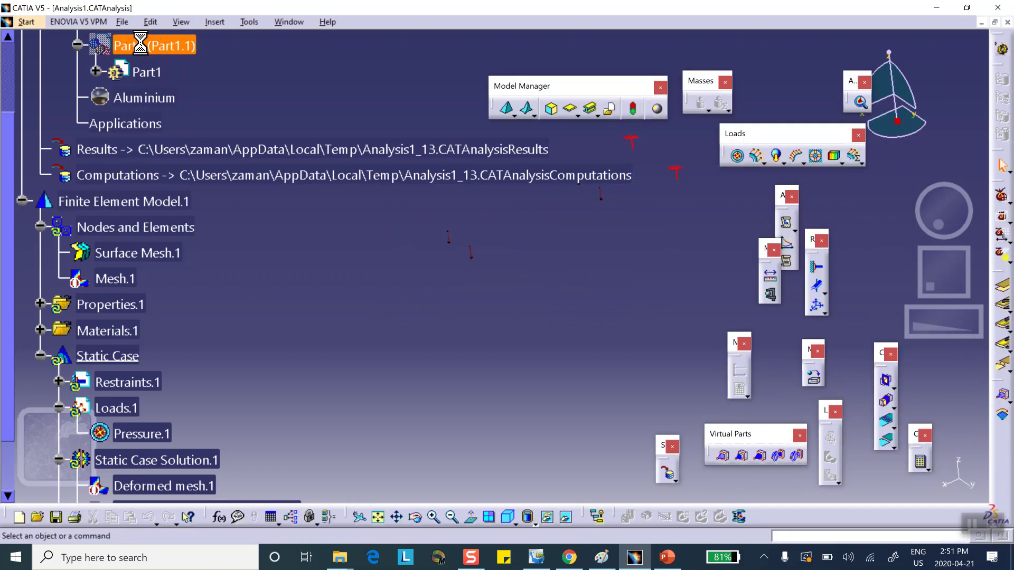
pyautogui.rightClick(141, 44)
pyautogui.click(166, 82)
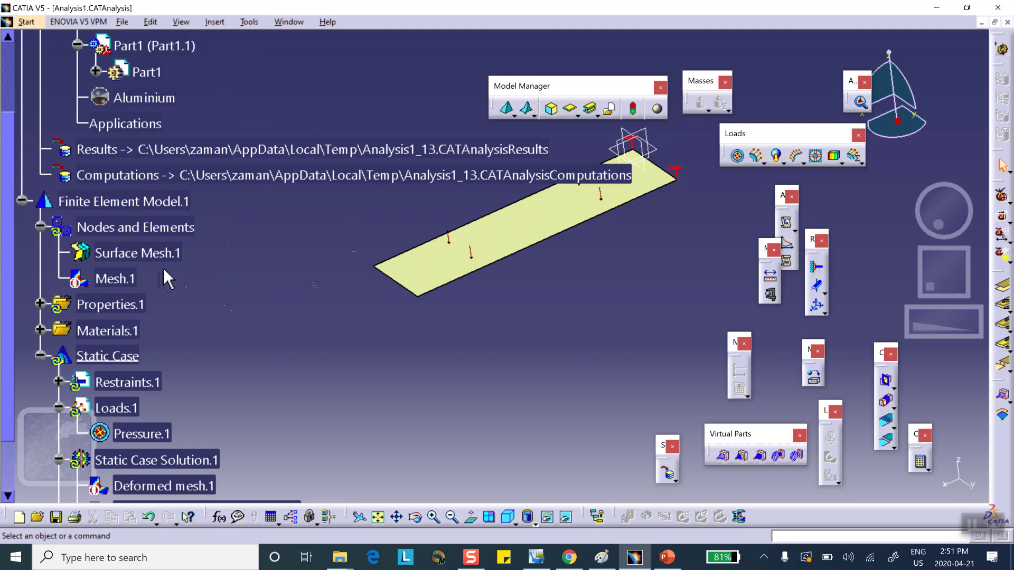
# View the edited mesh through Mesh Visualization on Nodes and Elements, and deactivate the Mesh.1 image
pyautogui.click(139, 227)
pyautogui.rightClick(135, 227)
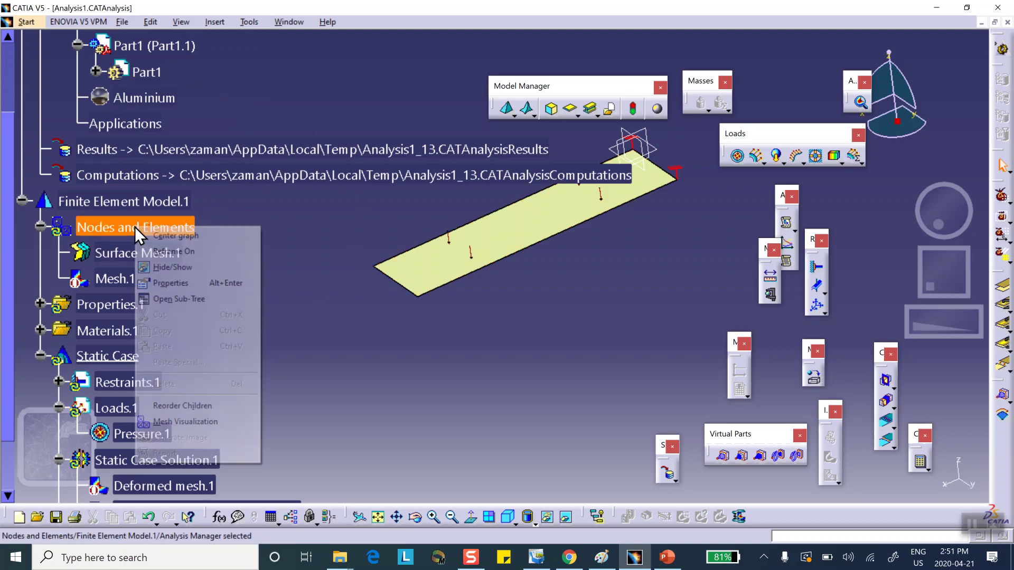
pyautogui.click(203, 421)
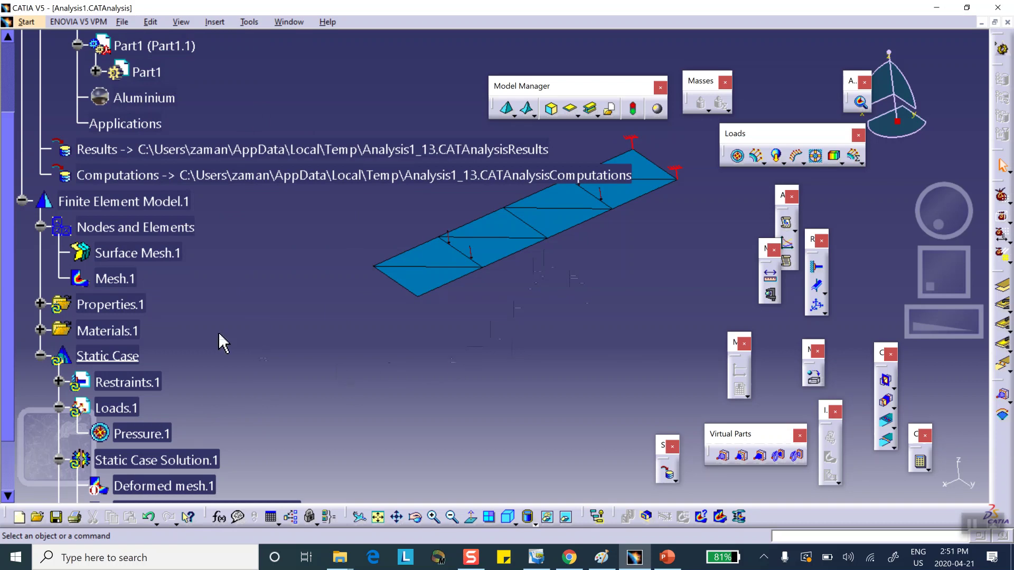
pyautogui.rightClick(117, 281)
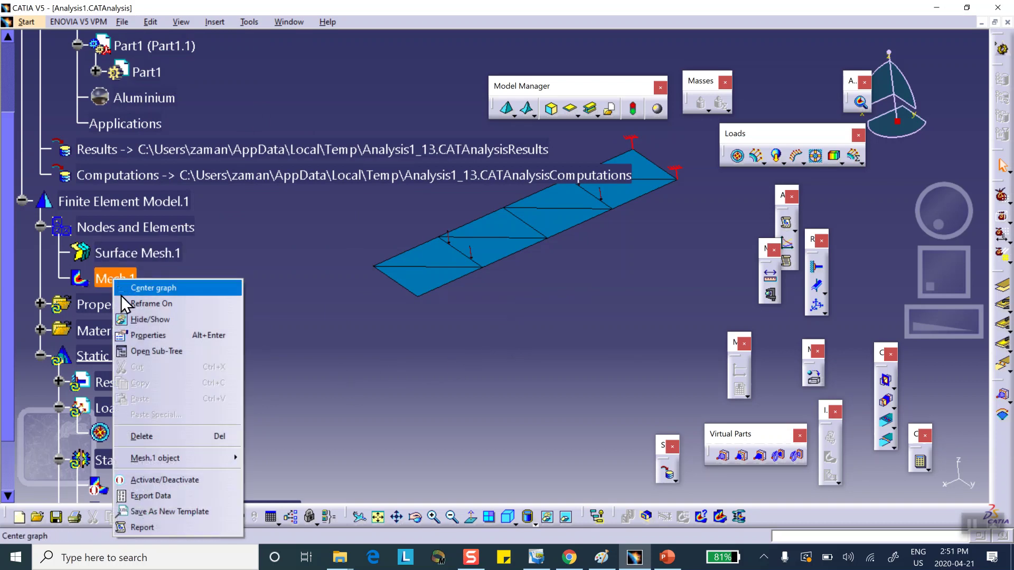
pyautogui.click(170, 479)
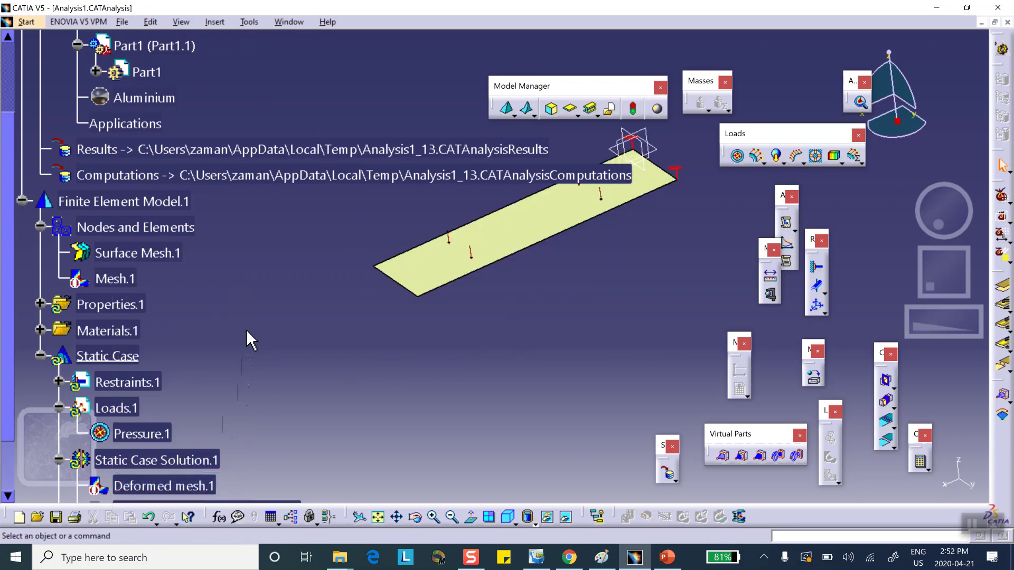
# Open Pressure.1, display its bounding box, review the imported data mapping table, and accept the load definition
pyautogui.scroll(-2, 243, 324)
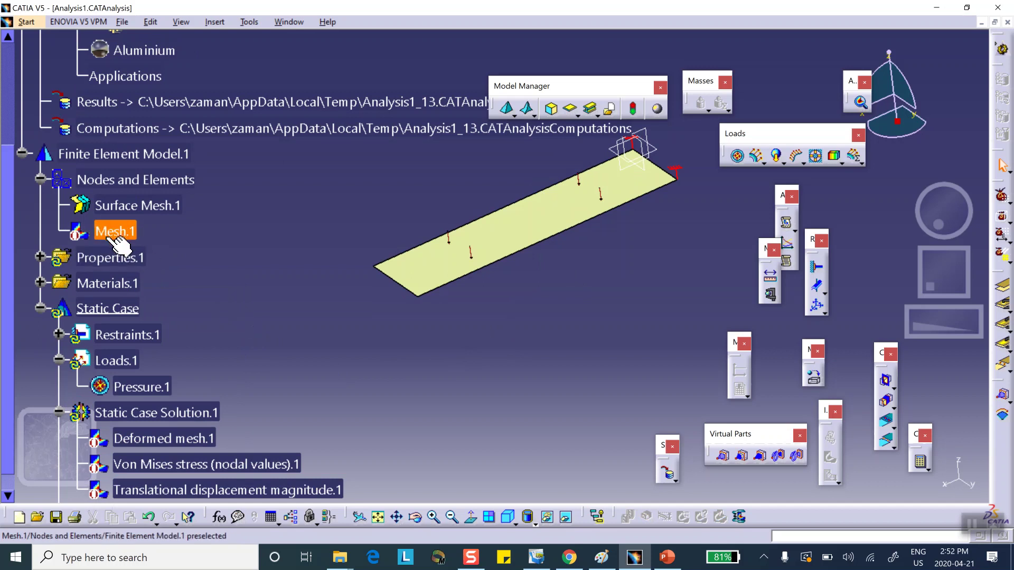
pyautogui.scroll(-2, 188, 277)
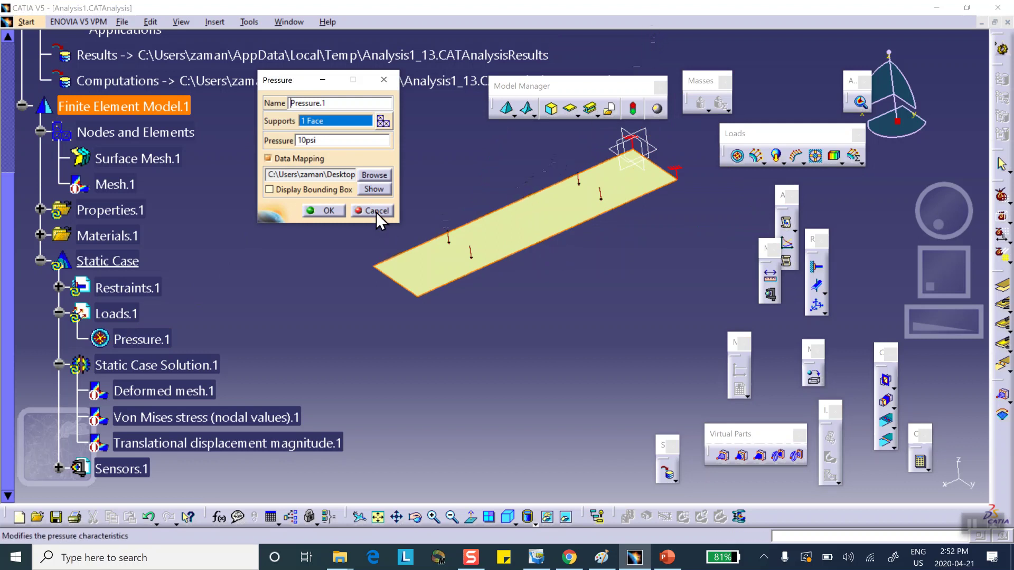
pyautogui.click(271, 189)
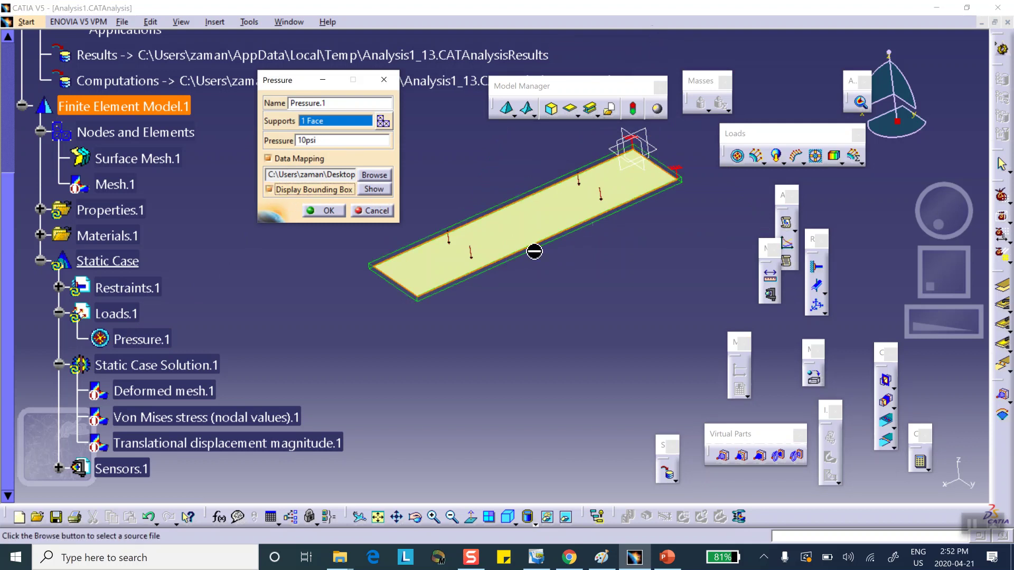
pyautogui.click(374, 189)
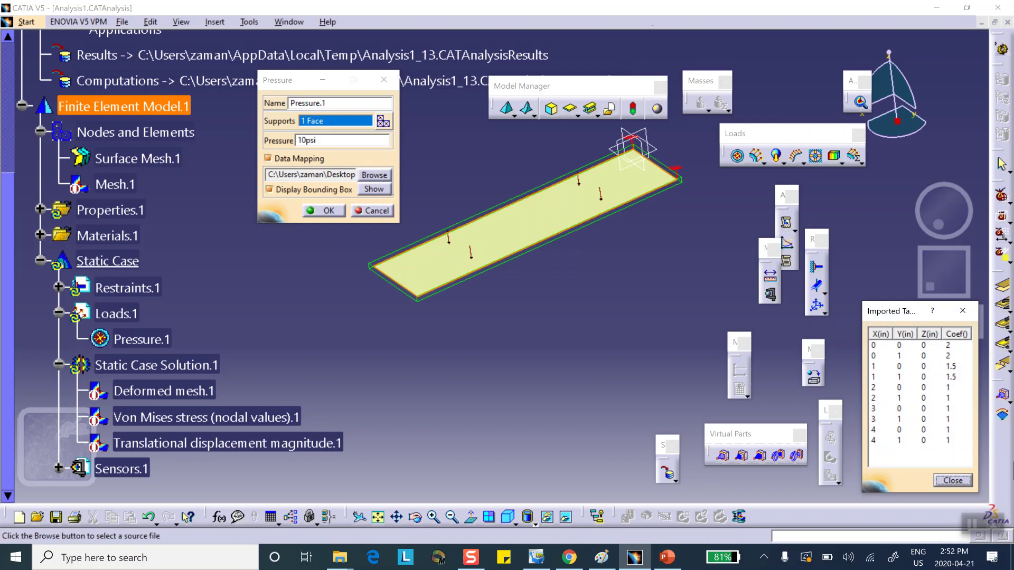
pyautogui.click(949, 481)
pyautogui.click(338, 212)
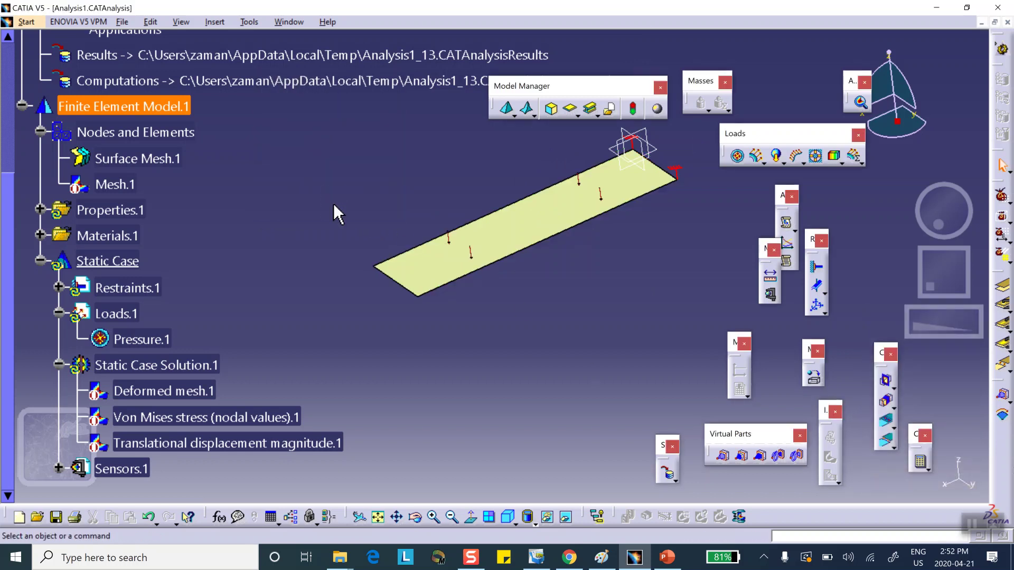
# Compute the analysis with the All option and the resource preview enabled, and accept the computation estimate
pyautogui.click(921, 465)
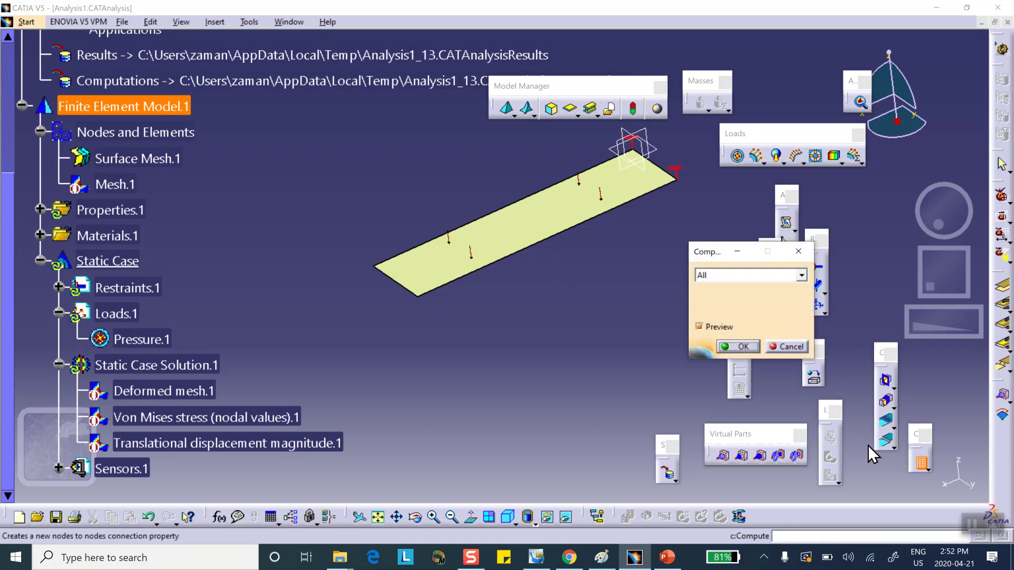
pyautogui.click(730, 346)
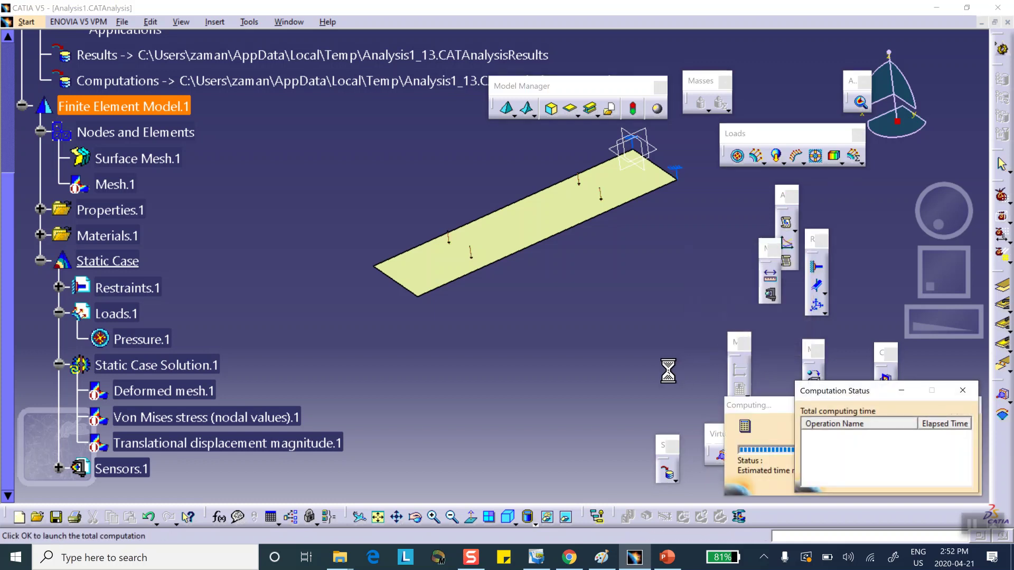
pyautogui.click(719, 309)
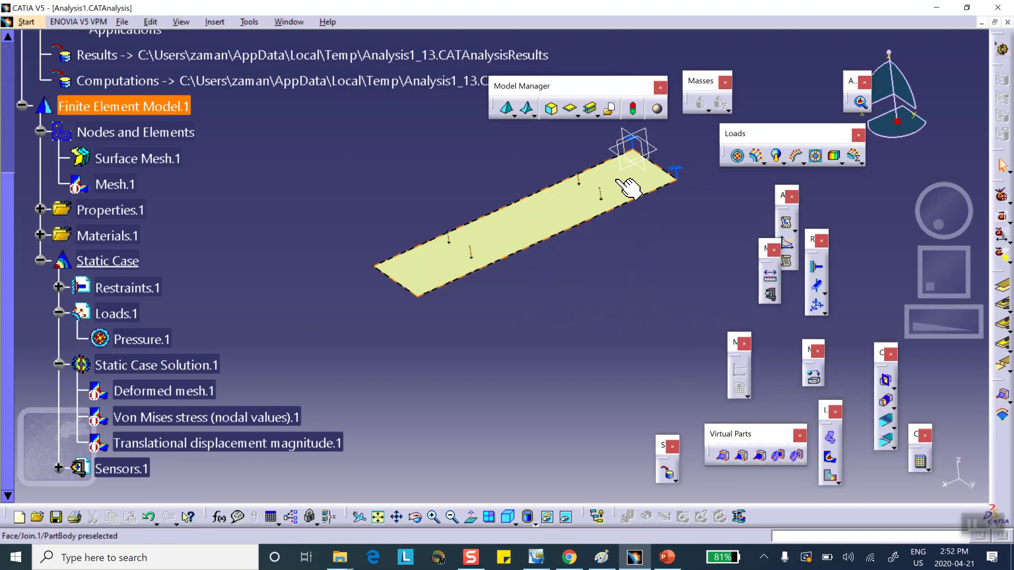
# Display the Pressure.1 load as vectors with Pressure visualization on mesh and examine their distribution along the shell
pyautogui.scroll(-1, 280, 248)
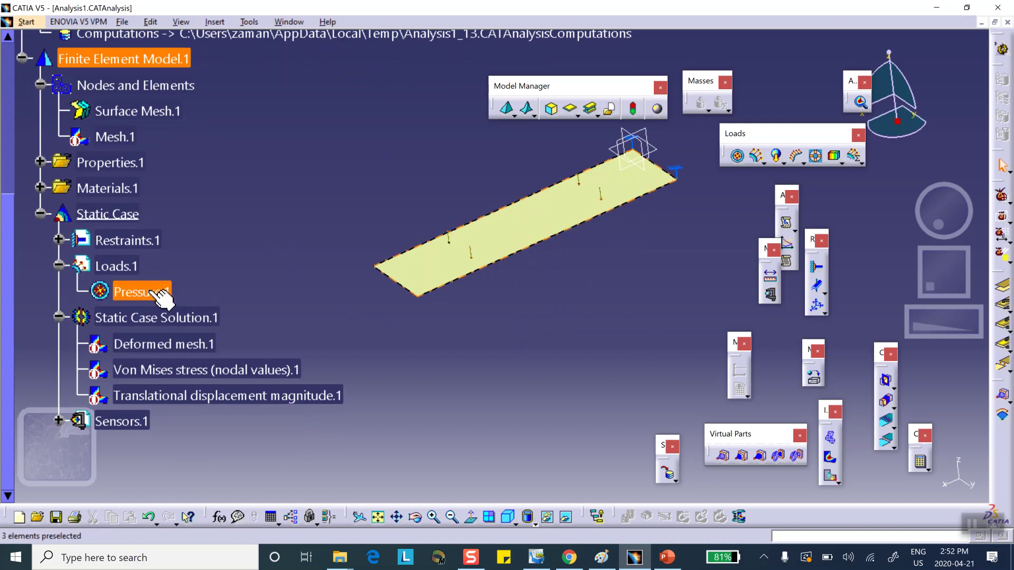
pyautogui.rightClick(149, 293)
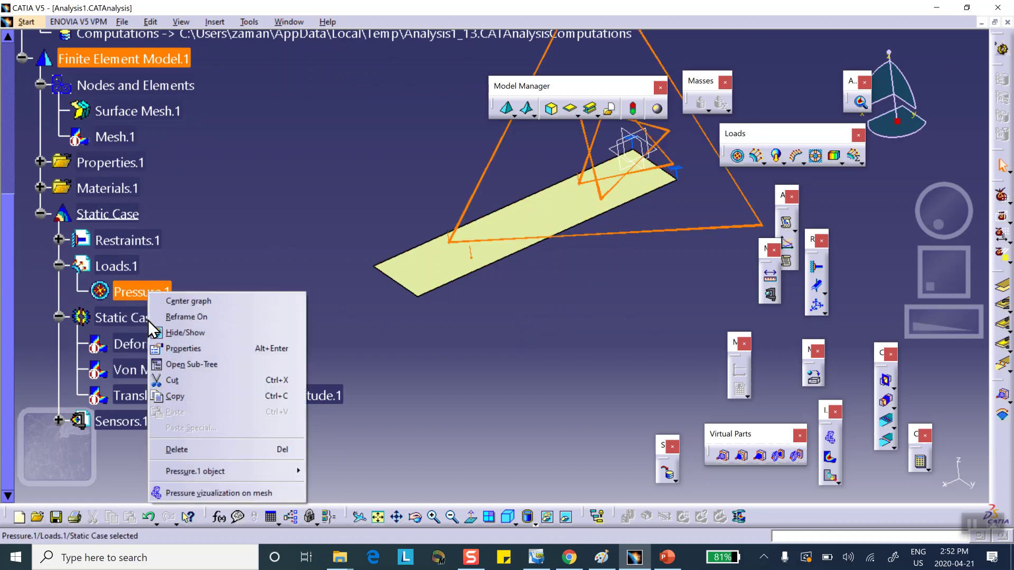
pyautogui.click(189, 492)
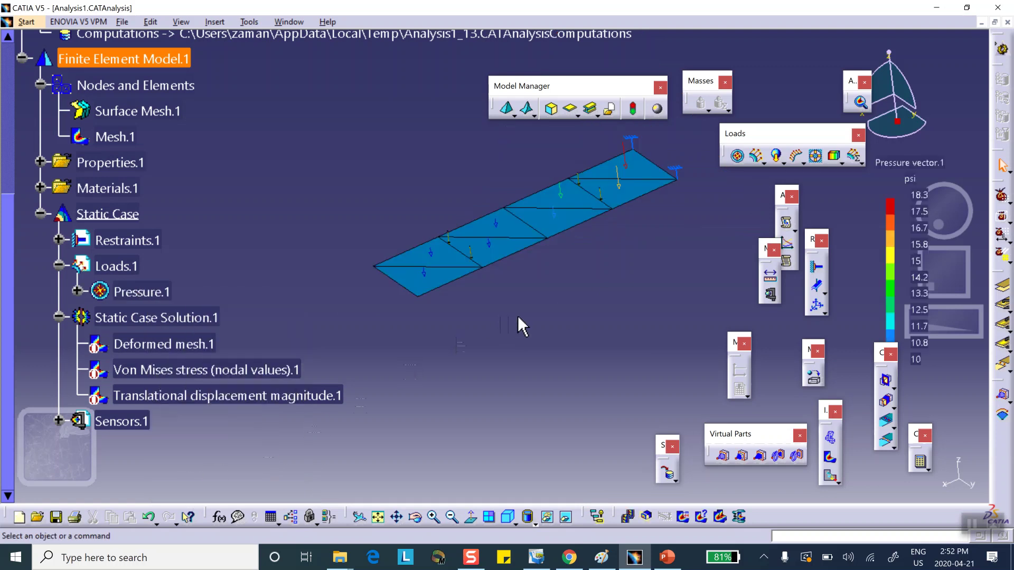
pyautogui.moveTo(523, 328); pyautogui.dragTo(516, 288, button='middle')
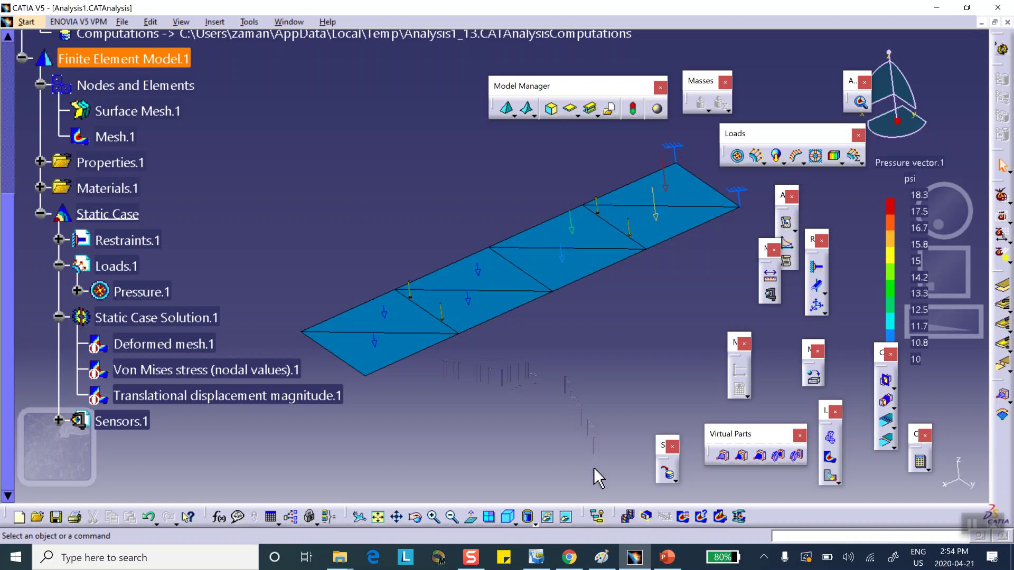
pyautogui.moveTo(634, 555)
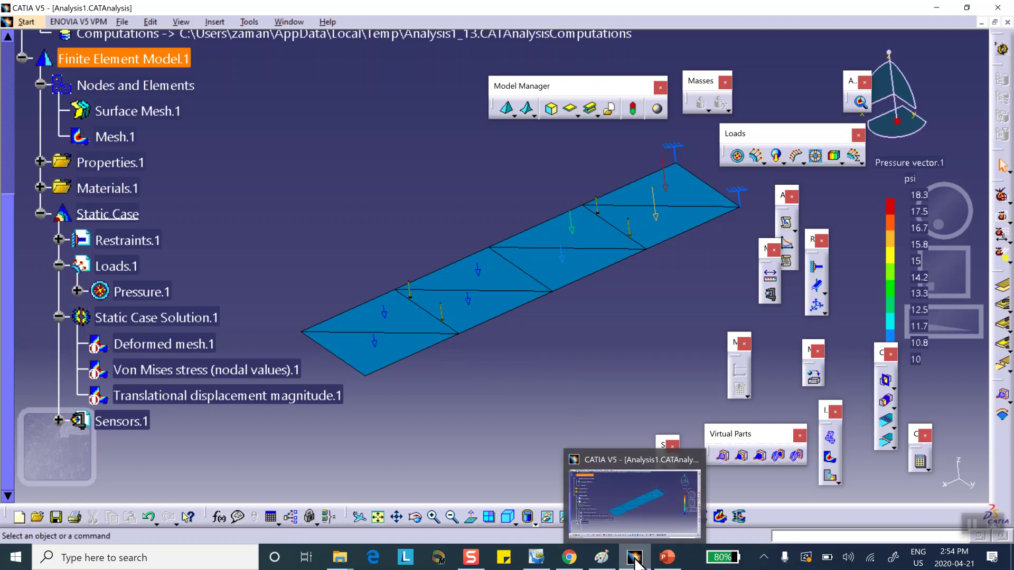